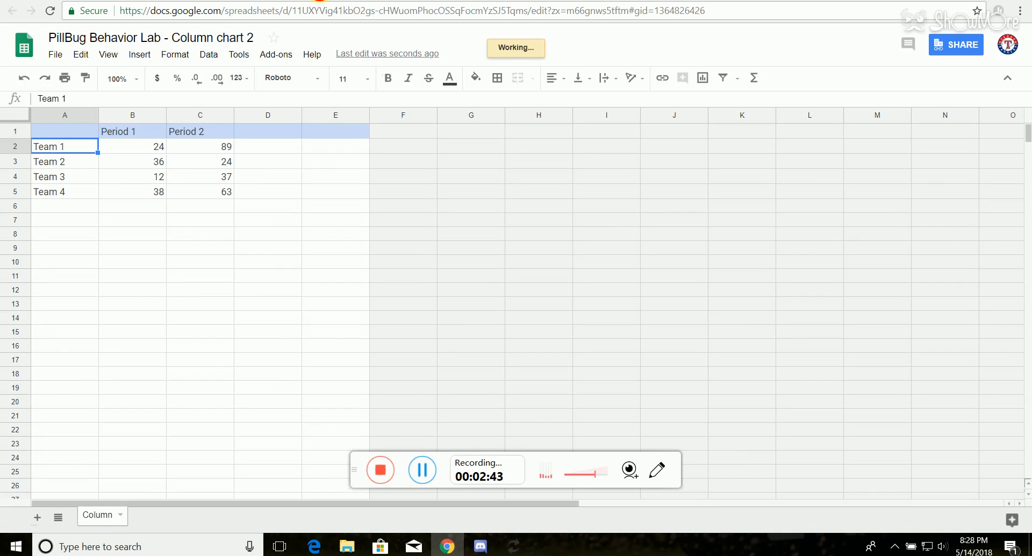
# Step: Rename the column headers in B1 and C1 of the chart's spreadsheet to "Trial 1" and "Trial 2"
pyautogui.click(299, 0)
pyautogui.click(375, 430)
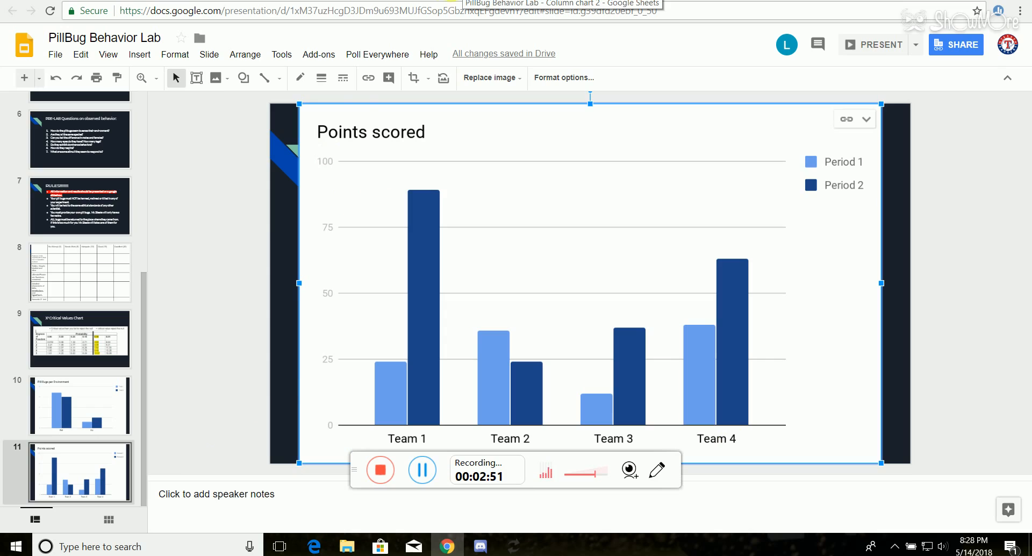
pyautogui.click(452, 1)
pyautogui.click(120, 136)
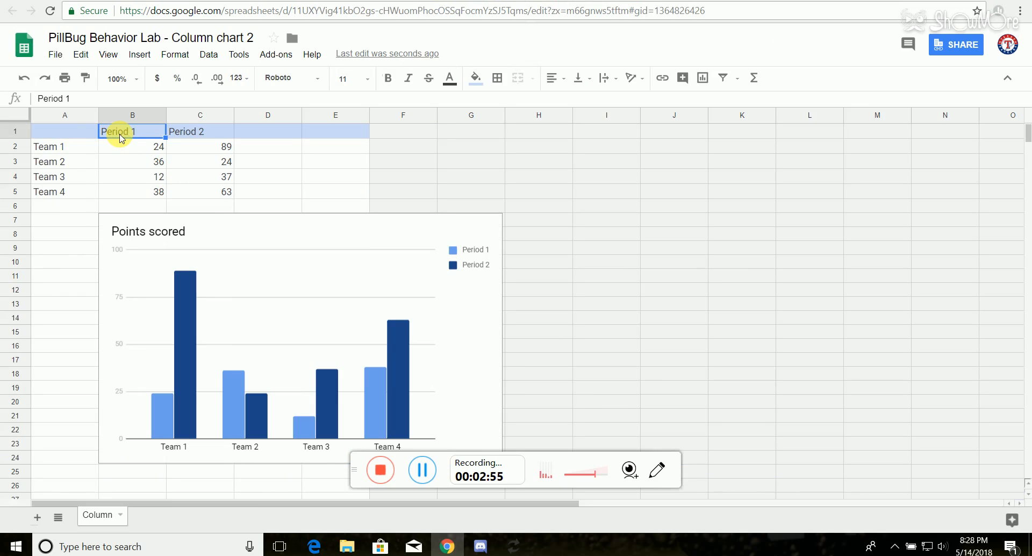
pyautogui.write('Trial')
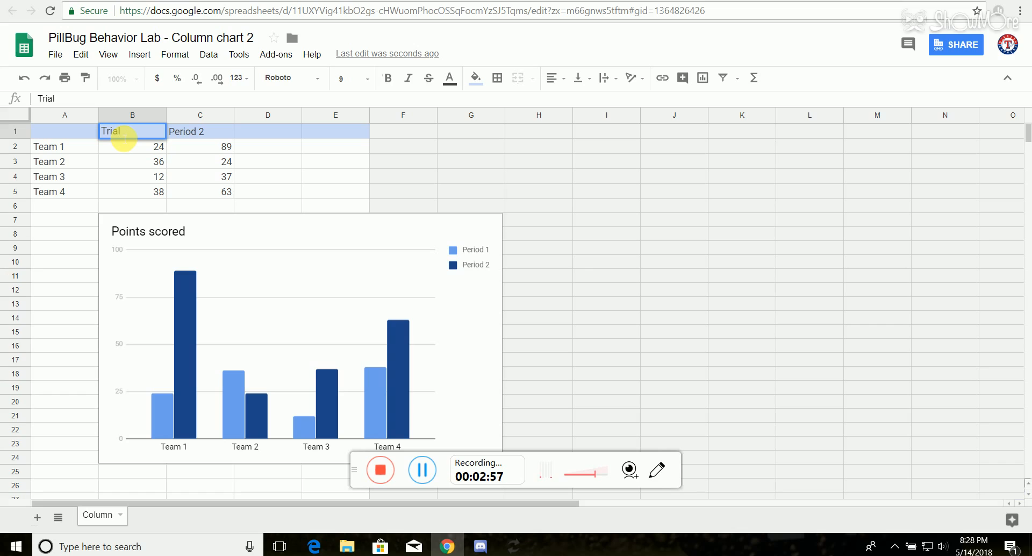
pyautogui.click(202, 140)
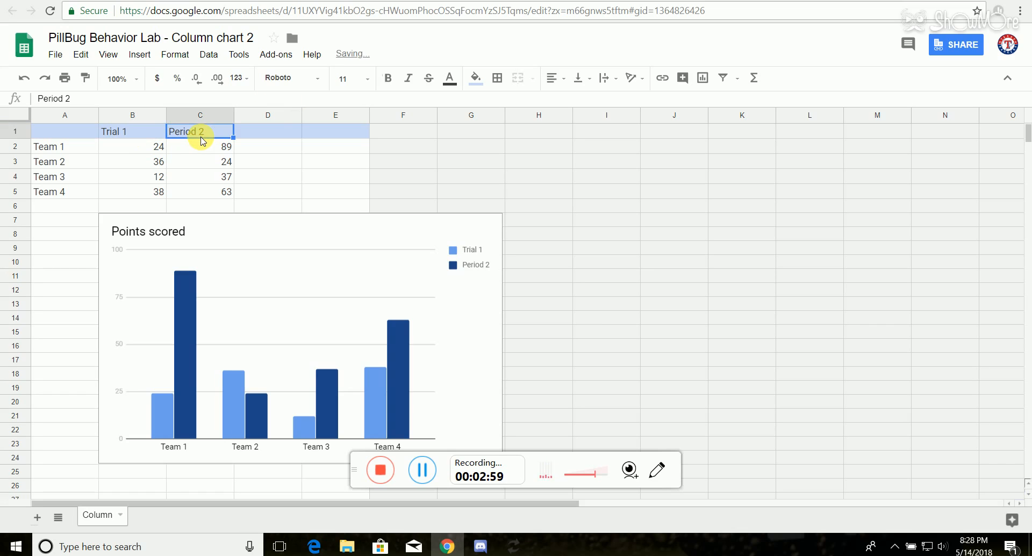
pyautogui.write('Trial ')
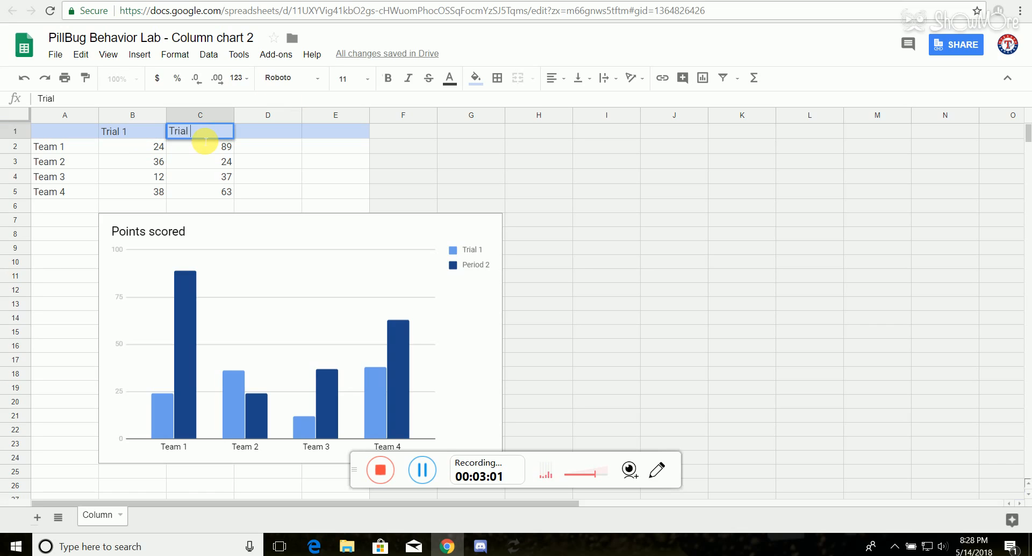
pyautogui.write('2')
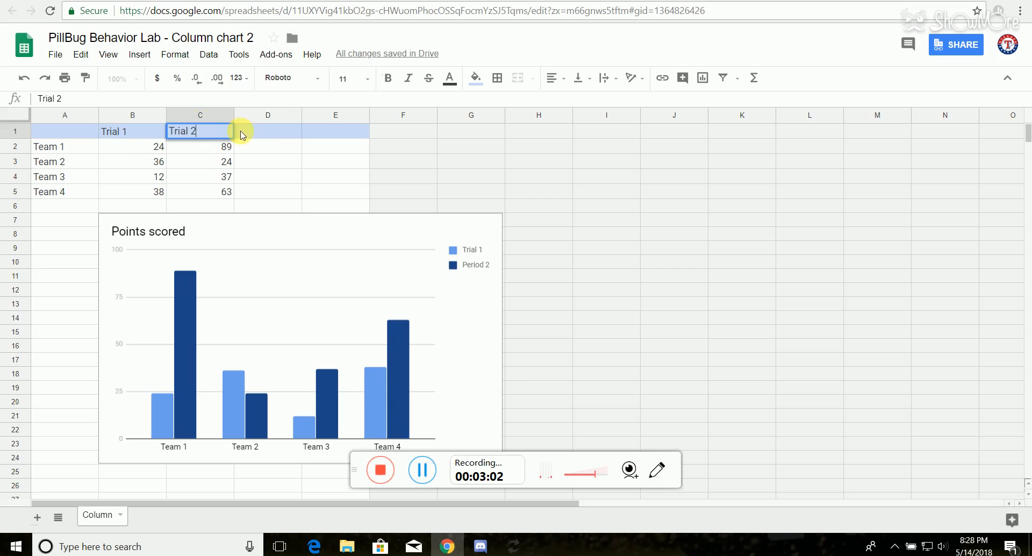
# Step: Replace the first row label in A2 with "Wet Environment"
pyautogui.click(75, 151)
pyautogui.write('Wet')
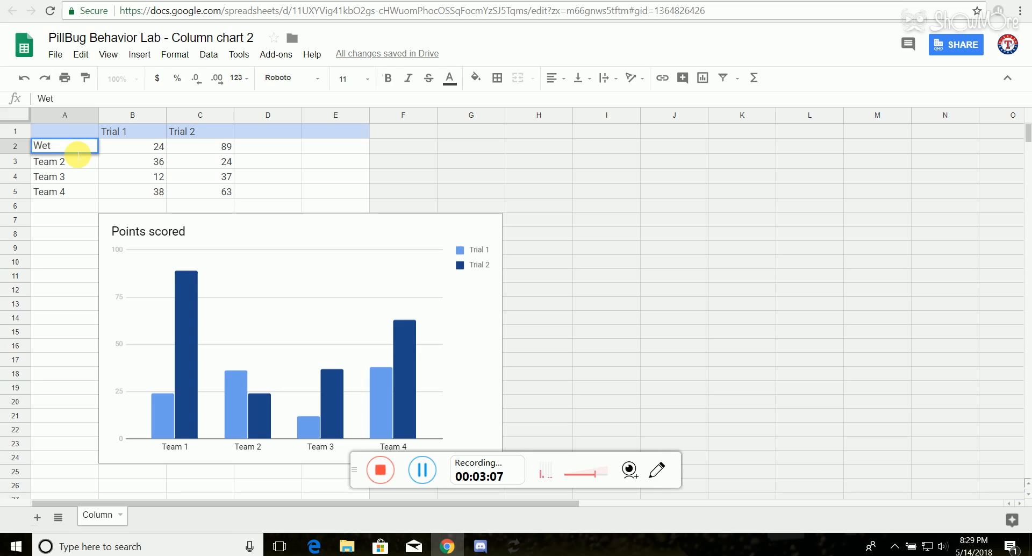
pyautogui.write(' Environment')
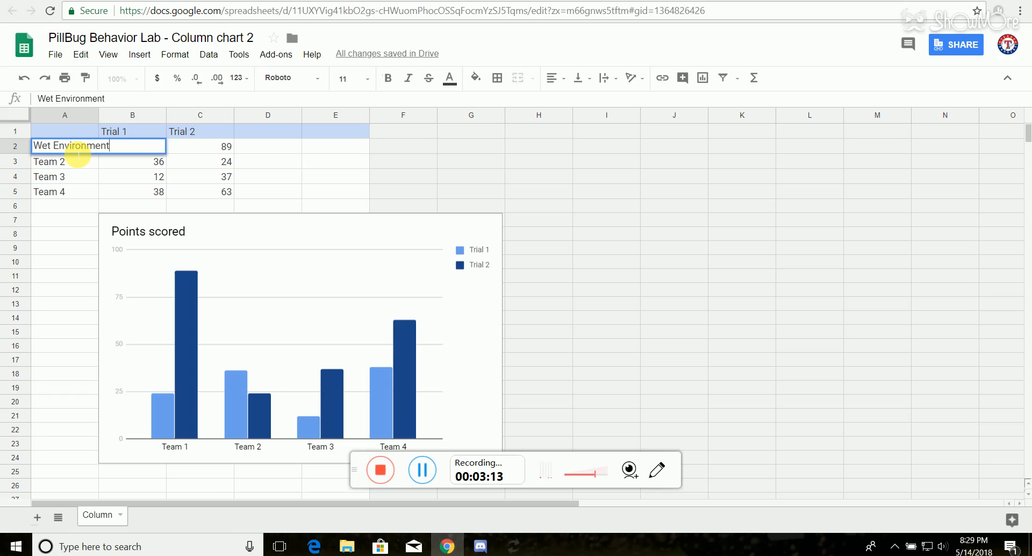
# Step: Replace the second row label in A3 with "Dry Environment"
pyautogui.click(75, 166)
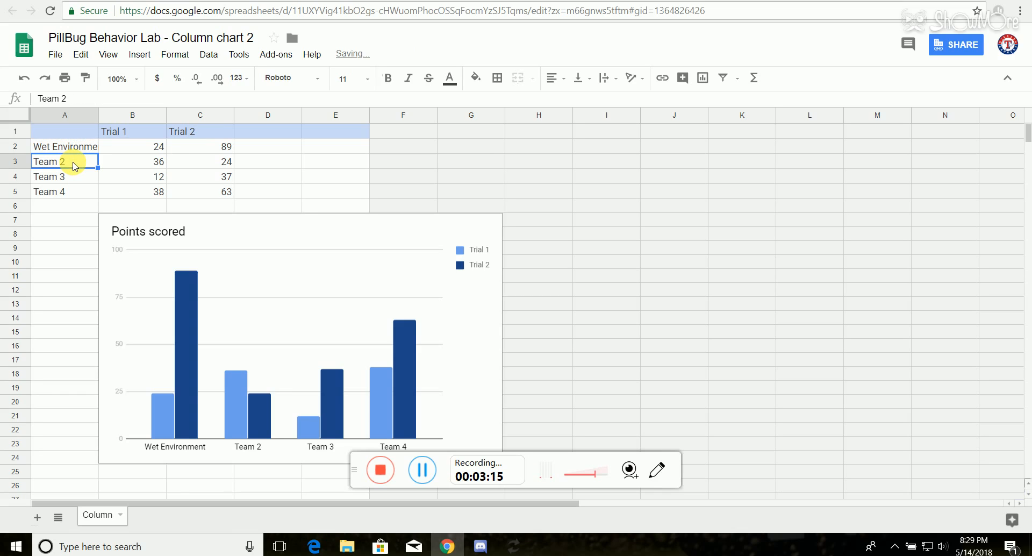
pyautogui.write('Dry Env')
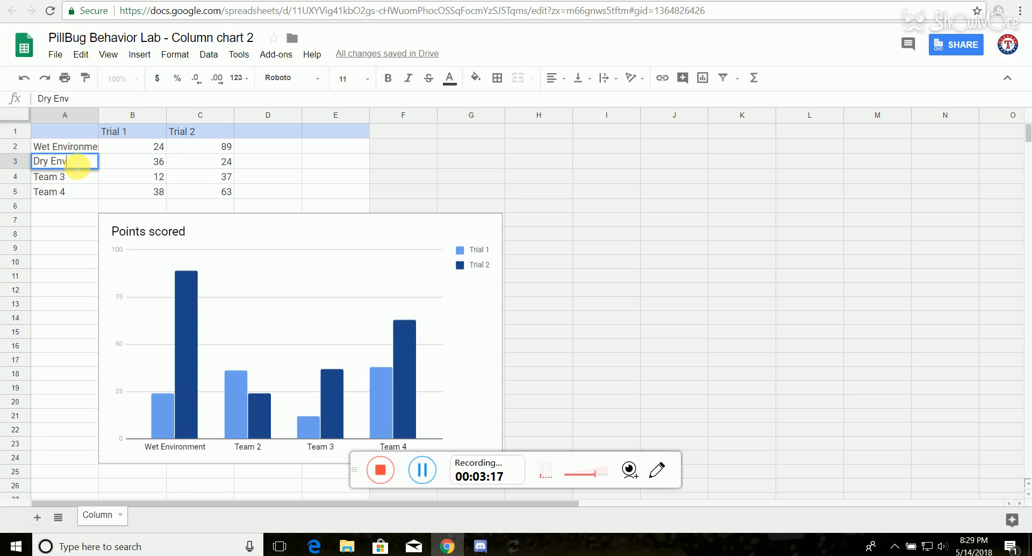
pyautogui.write('iron')
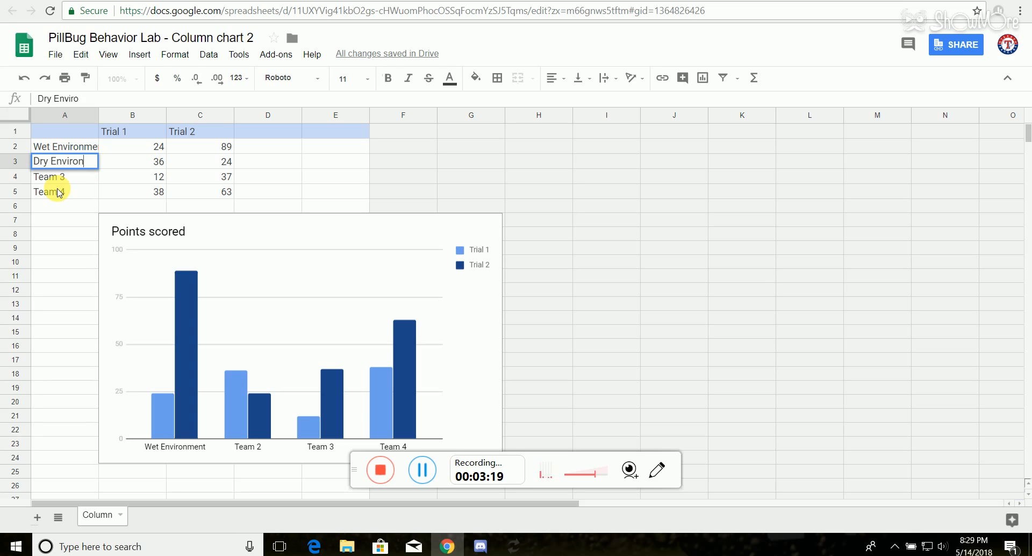
pyautogui.write('ment')
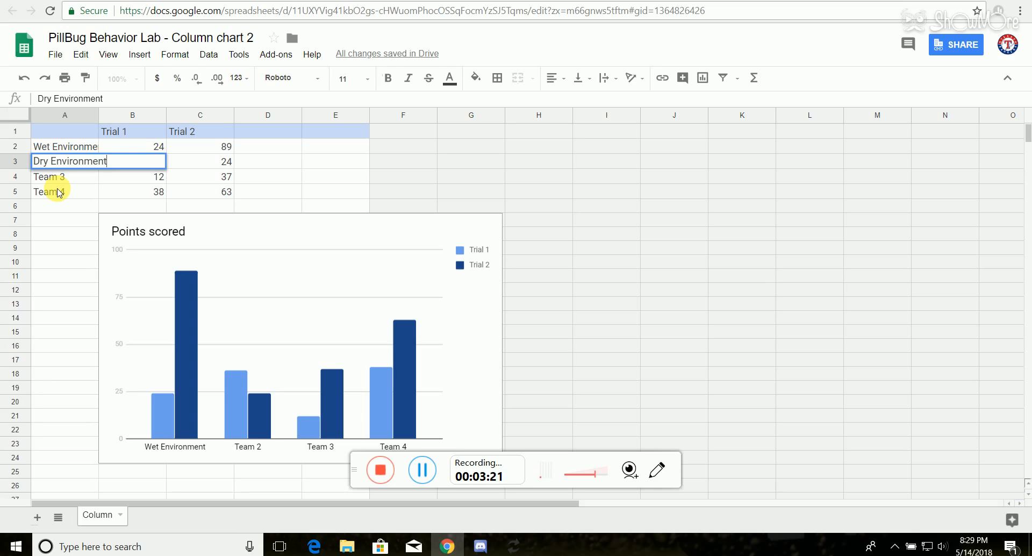
pyautogui.press('Return')
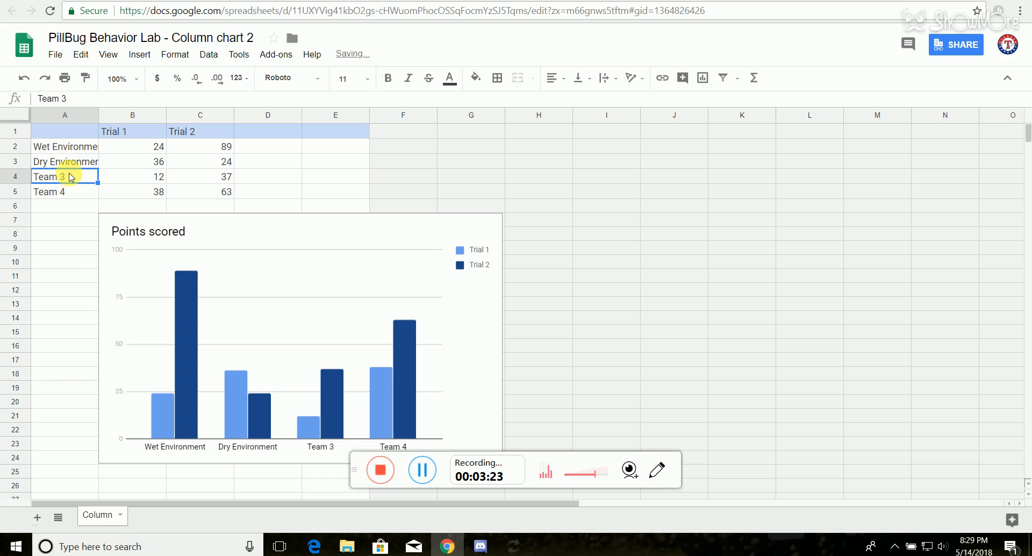
# Step: Clear the labels and values of the Team 3 and Team 4 rows, cells A4 to C5
pyautogui.press('Delete')
pyautogui.click(83, 196)
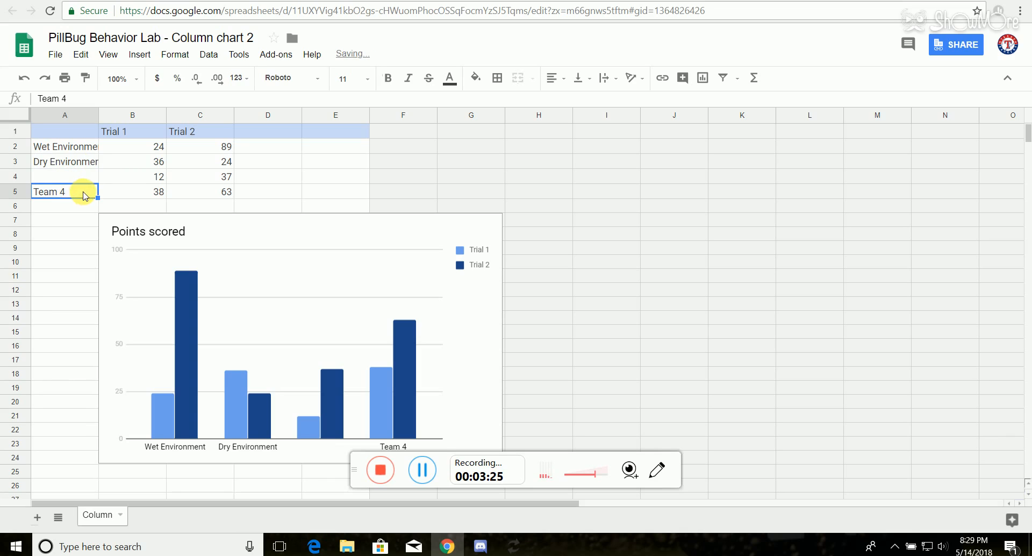
pyautogui.press('Delete')
pyautogui.click(144, 175)
pyautogui.press('Delete')
pyautogui.click(153, 193)
pyautogui.press('Delete')
pyautogui.click(224, 196)
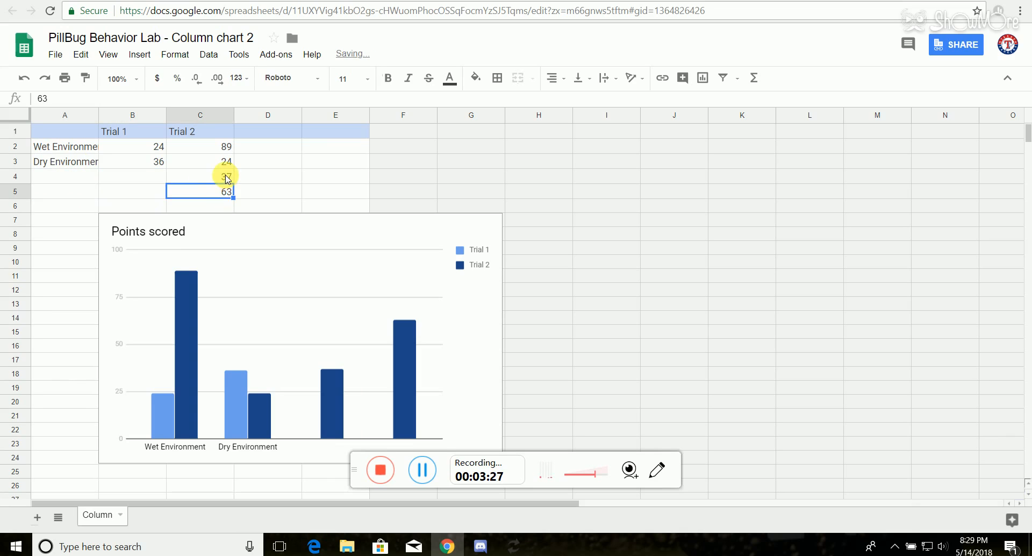
pyautogui.press('Delete')
pyautogui.click(227, 179)
pyautogui.press('Delete')
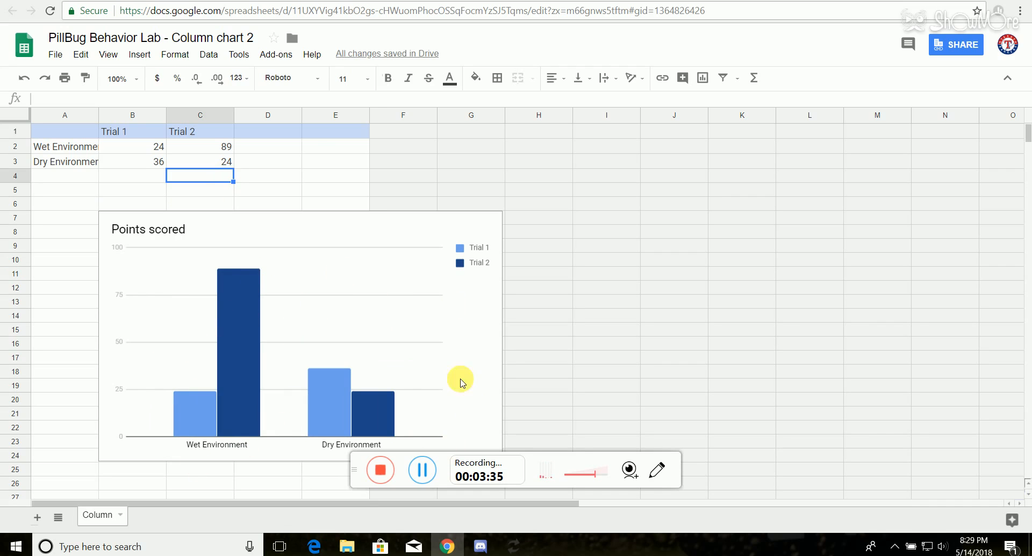
# Step: Change the column chart's title to "Pillbugs Desired Environment"
pyautogui.click(322, 0)
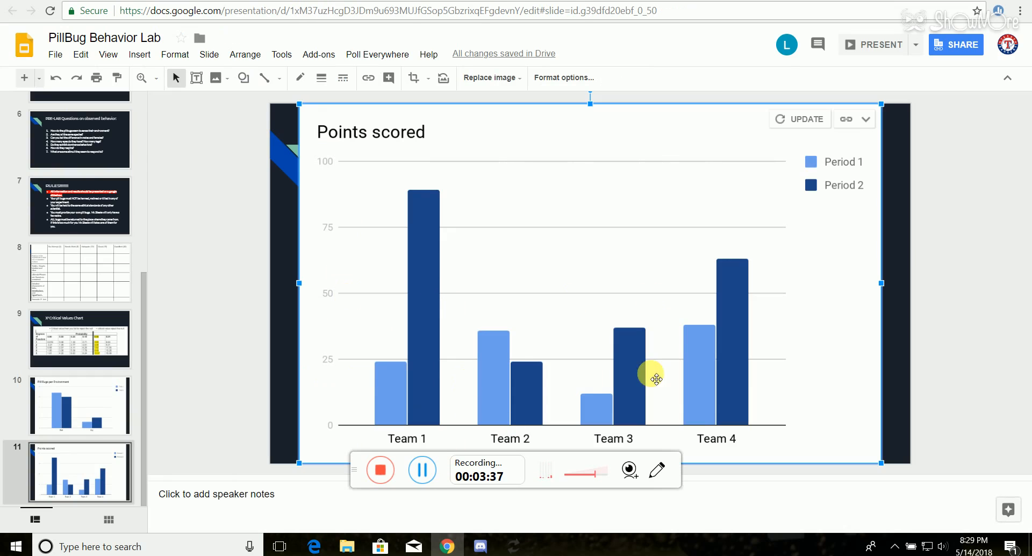
pyautogui.click(468, 4)
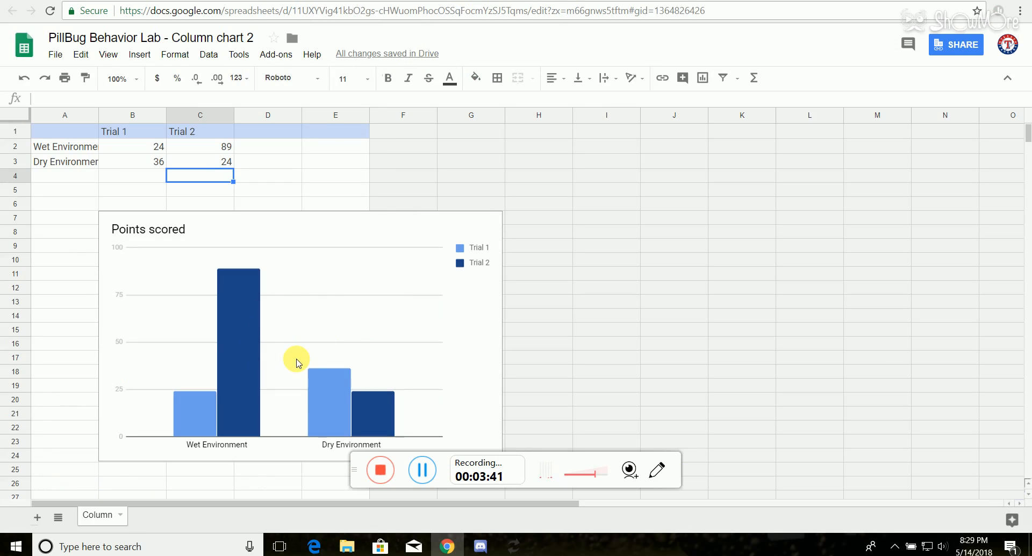
pyautogui.click(142, 237)
pyautogui.click(144, 232)
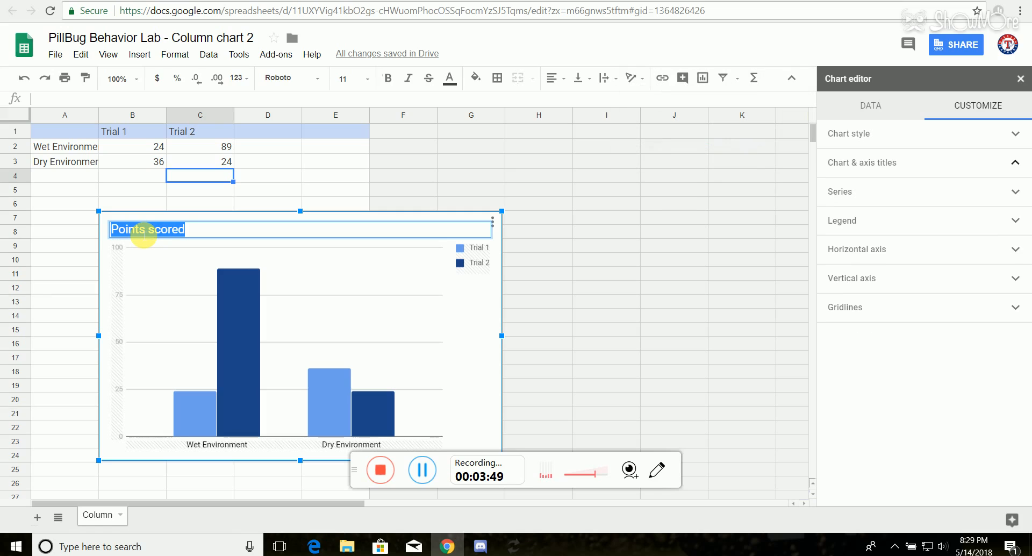
pyautogui.write('Pillbu')
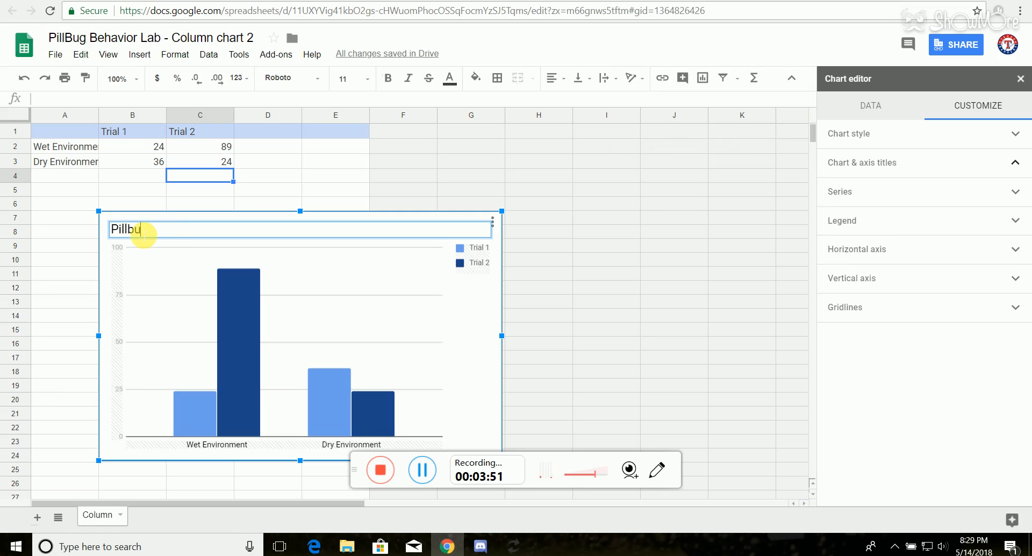
pyautogui.write('gs Desire')
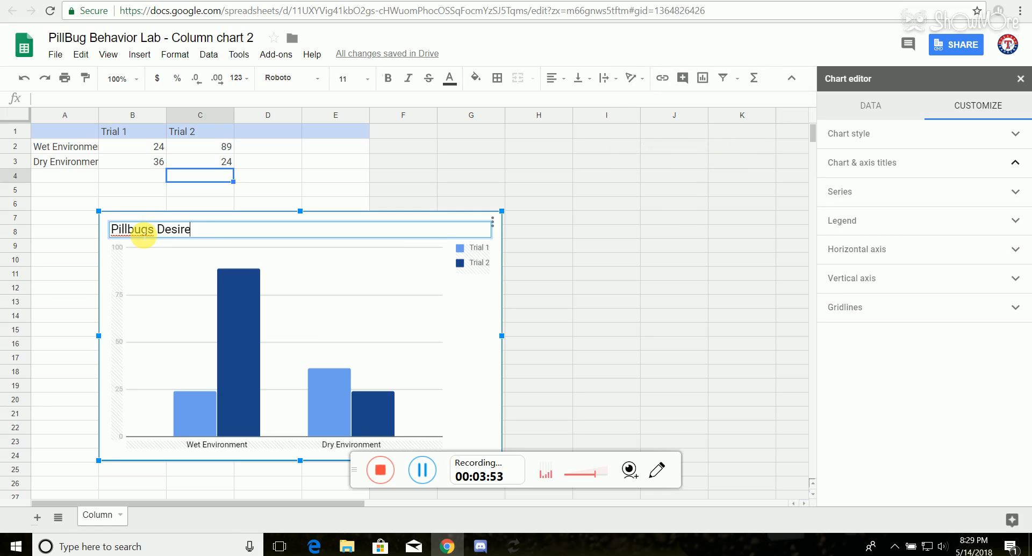
pyautogui.write('d Enviromentonme')
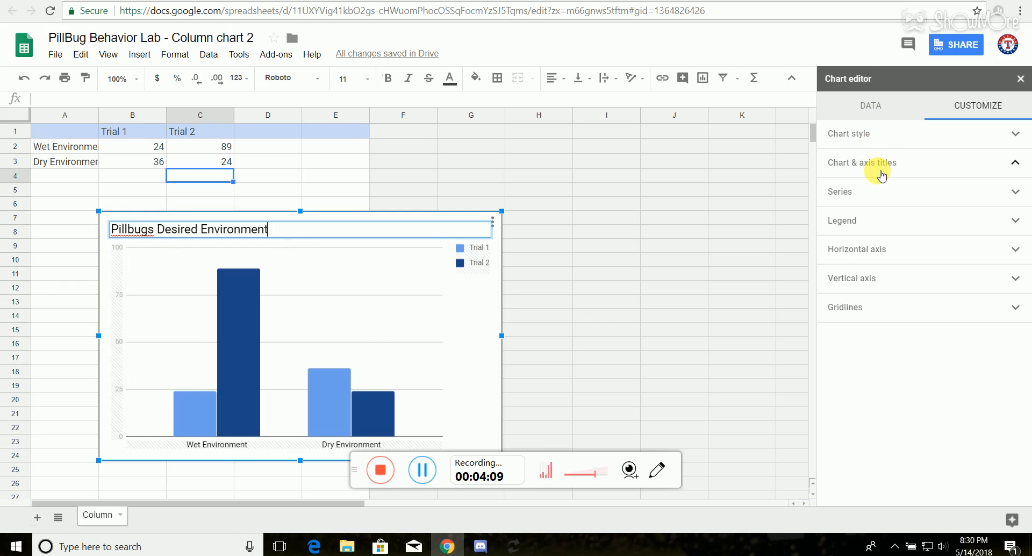
# Step: Examine the chart's series and horizontal axis options and browse the available chart types
pyautogui.click(882, 174)
pyautogui.click(878, 194)
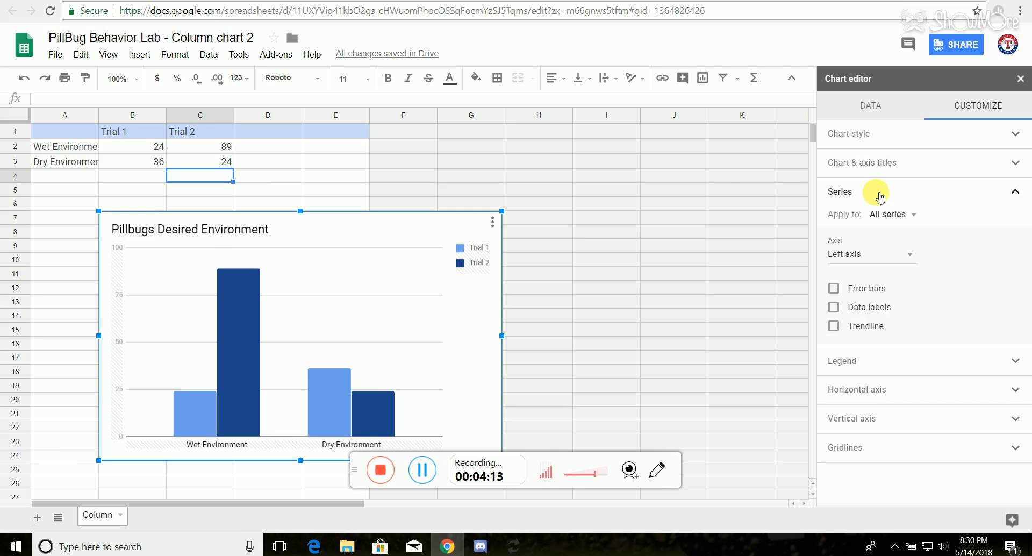
pyautogui.click(879, 198)
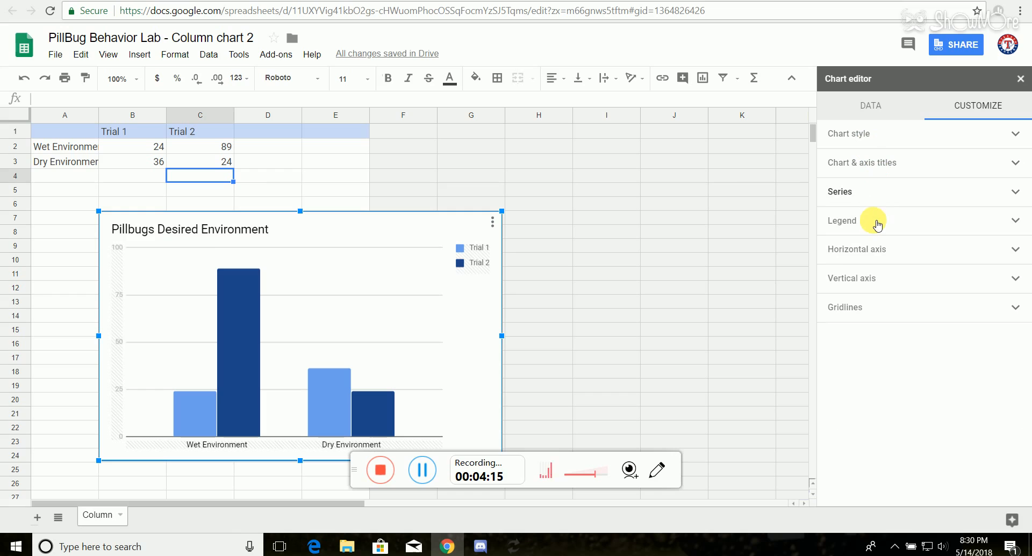
pyautogui.click(868, 193)
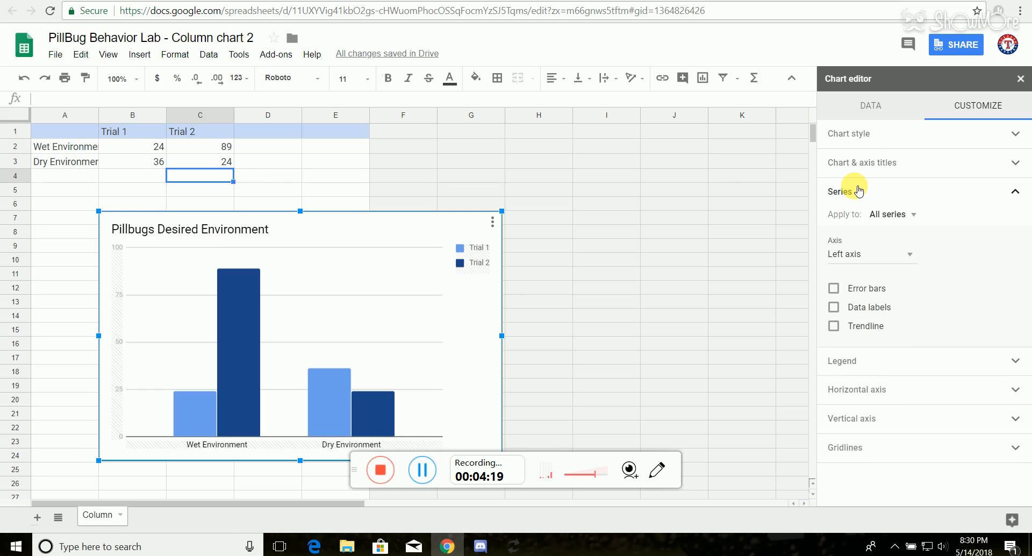
pyautogui.click(859, 191)
pyautogui.click(871, 257)
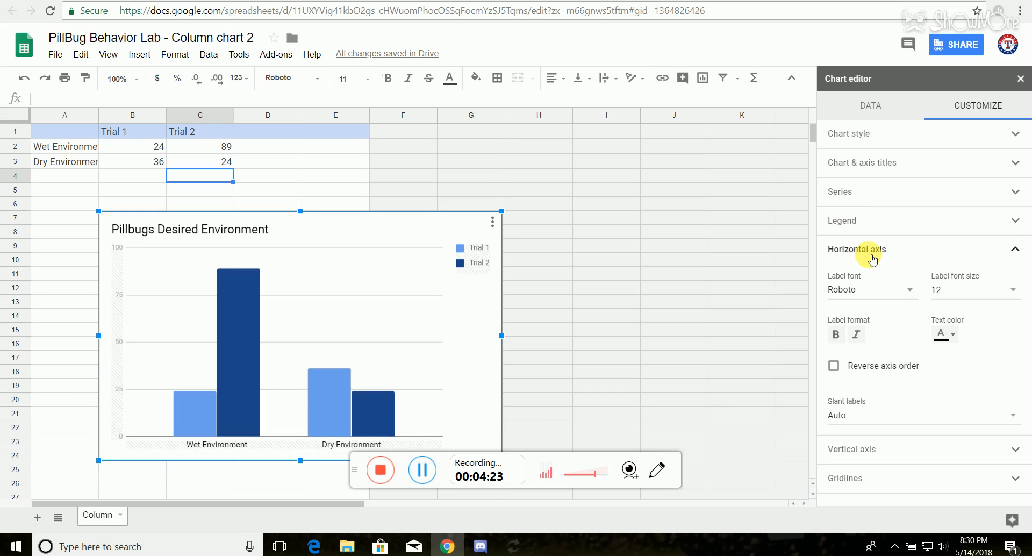
pyautogui.click(846, 258)
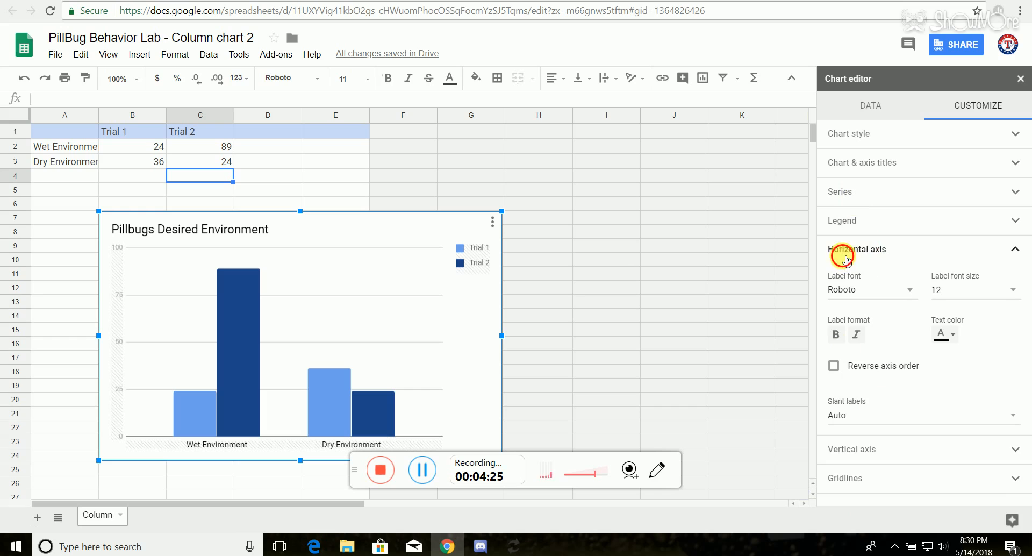
pyautogui.click(862, 107)
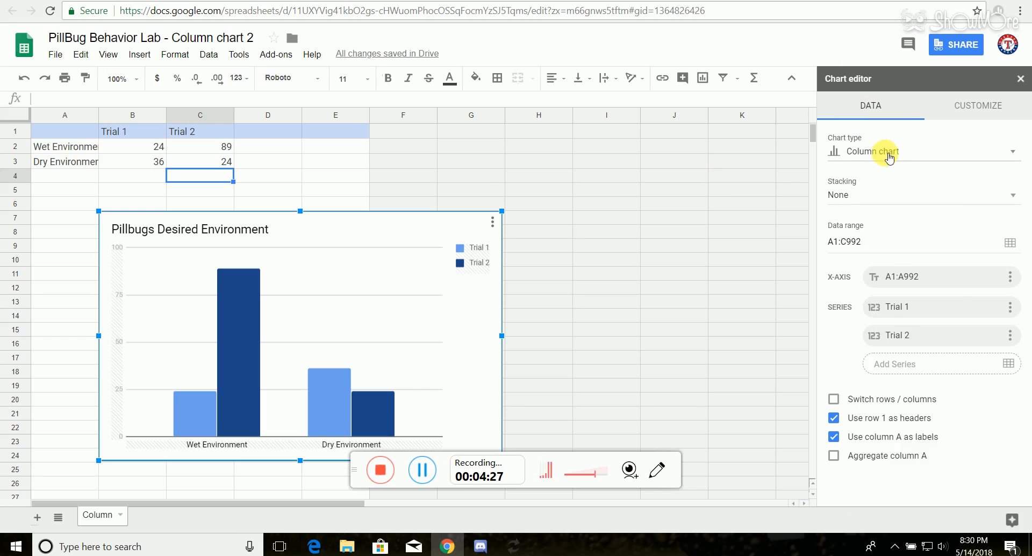
pyautogui.click(890, 156)
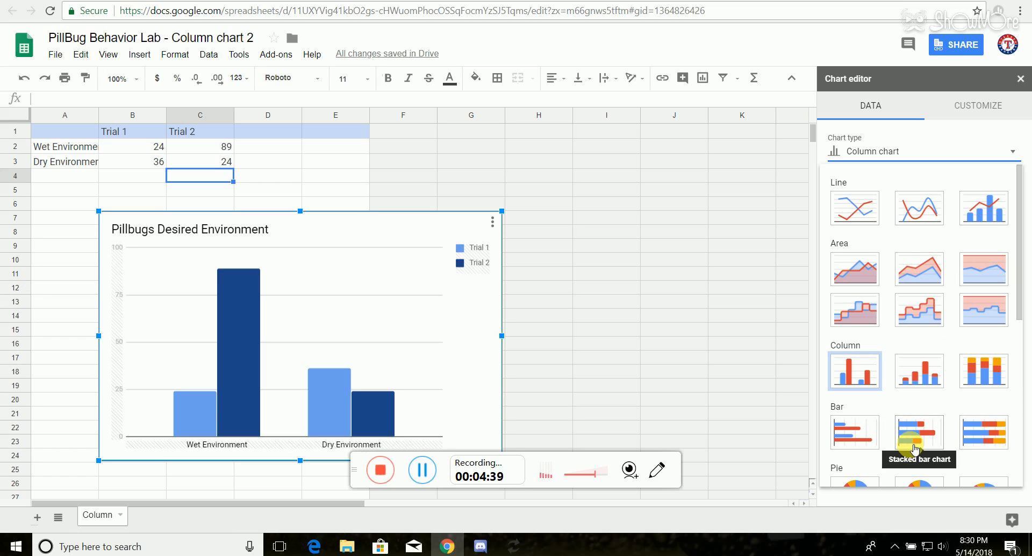
pyautogui.scroll(-5, 915, 448)
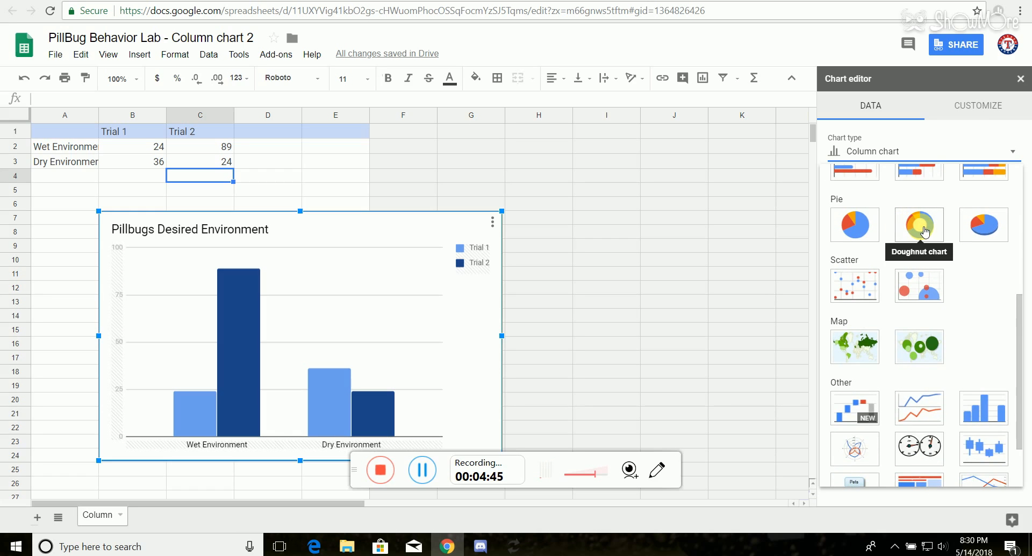
pyautogui.scroll(-2, 916, 284)
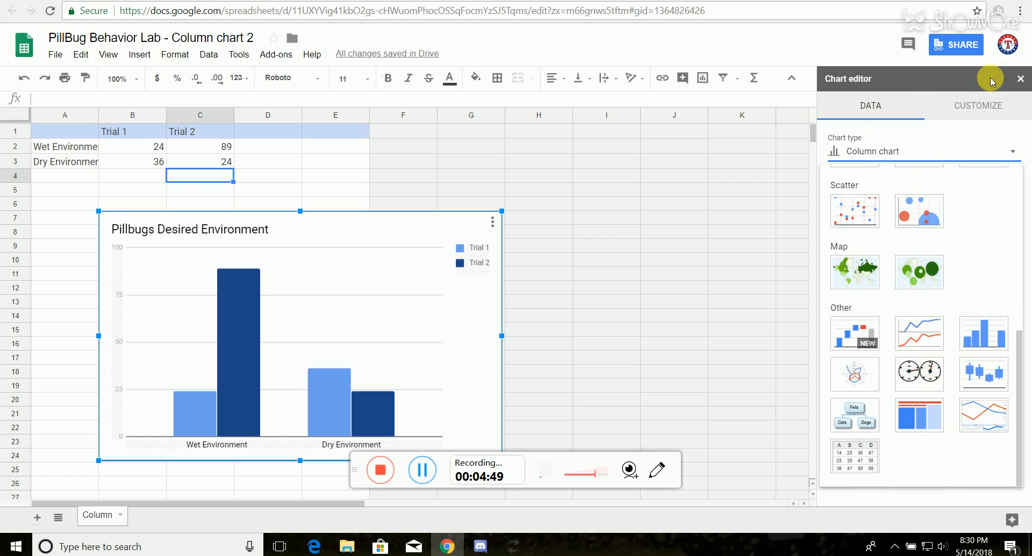
# Step: Switch to the PillBug Behavior Lab presentation in Google Slides and view the Pill Bugs per Environment chart on slide 10
pyautogui.click(134, 152)
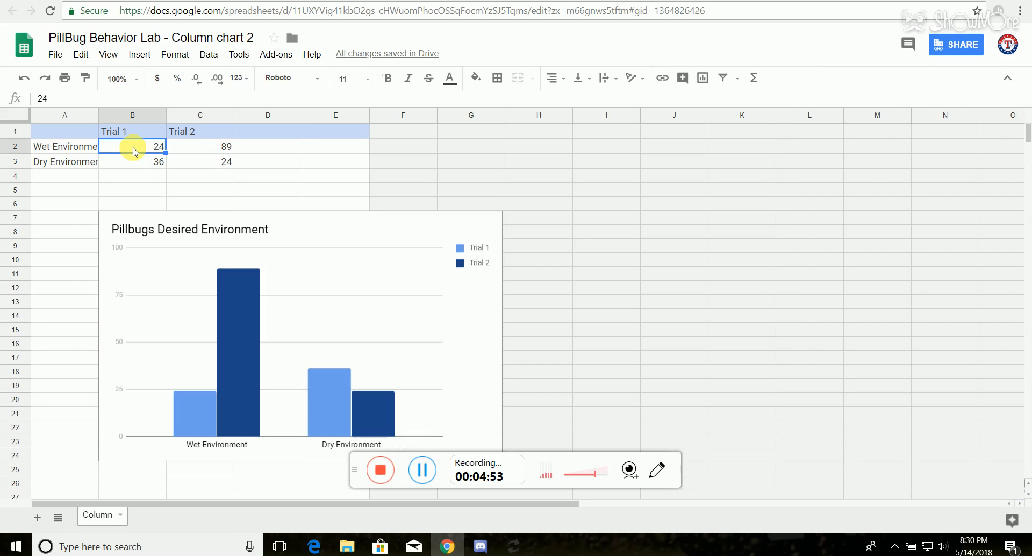
pyautogui.press('Num_Lock')
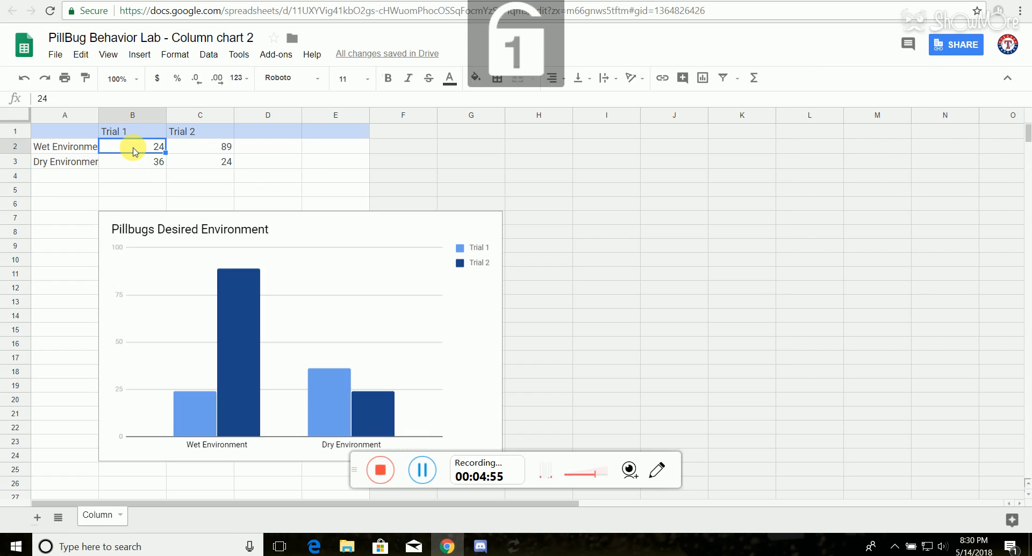
pyautogui.click(202, 1)
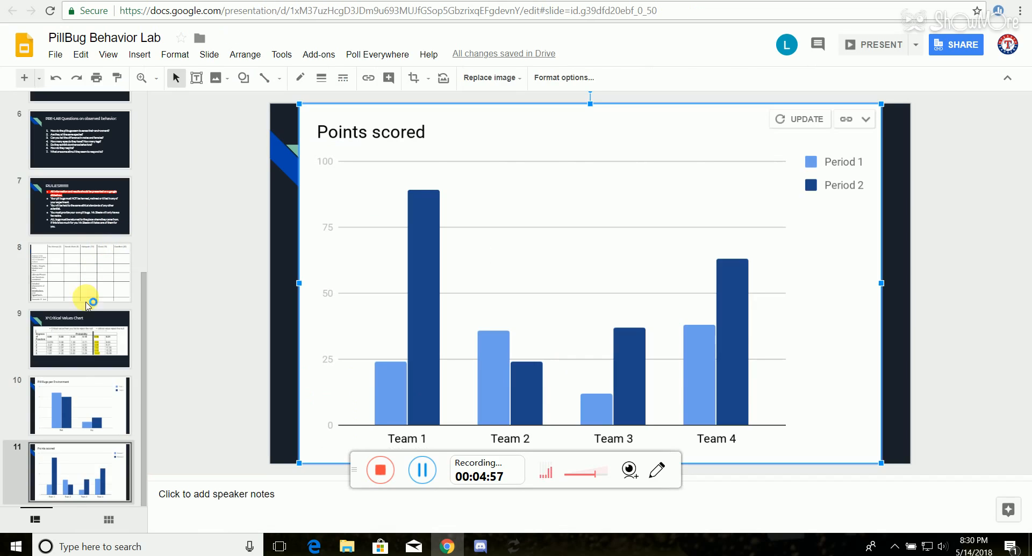
pyautogui.click(74, 406)
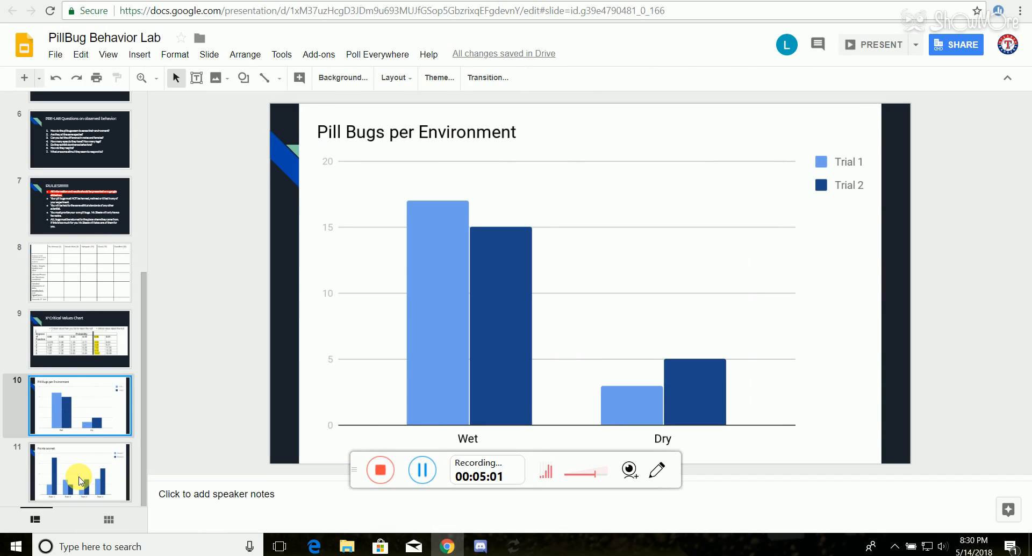
# Step: Switch from slide 11 to the column chart's spreadsheet and set the Wet Environment value for Trial 1, cell B2, to 17
pyautogui.click(80, 479)
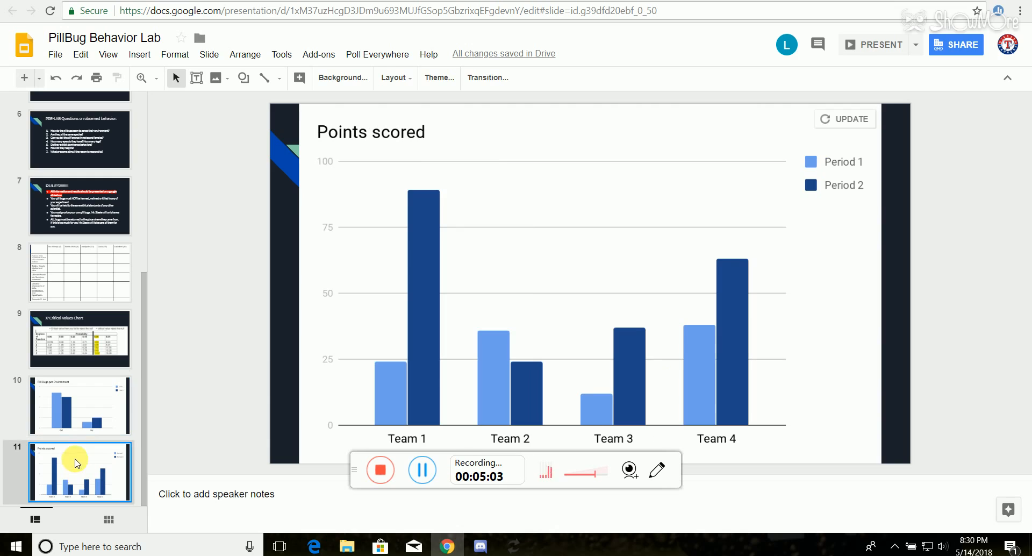
pyautogui.hotkey('ctrl', 'Tab')
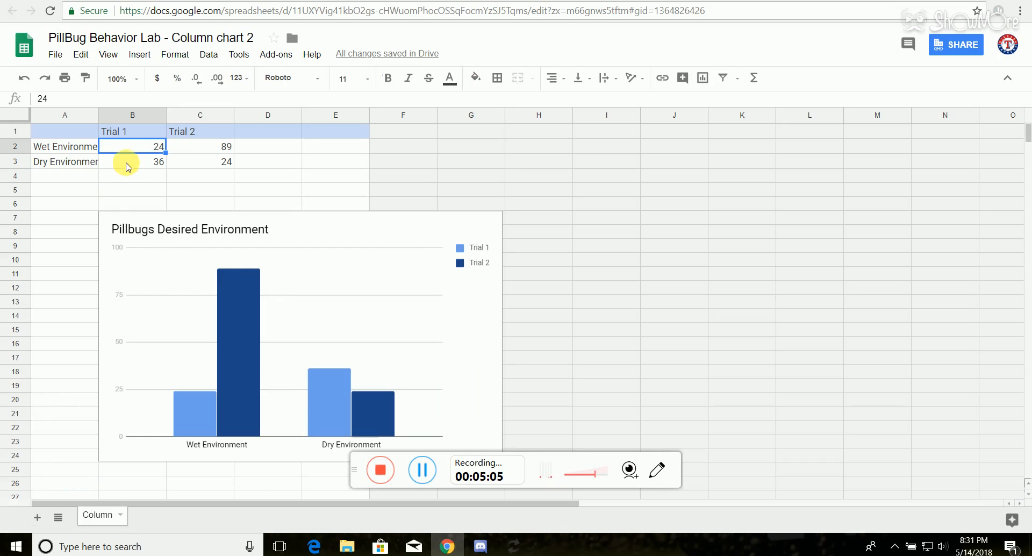
pyautogui.press('Left')
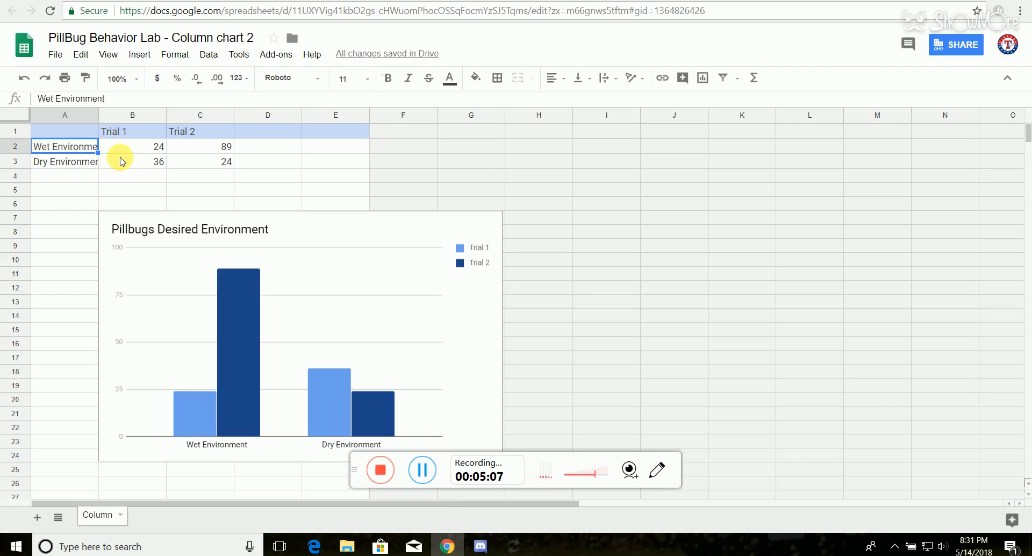
pyautogui.click(129, 145)
pyautogui.press('Num_Lock')
pyautogui.write('17')
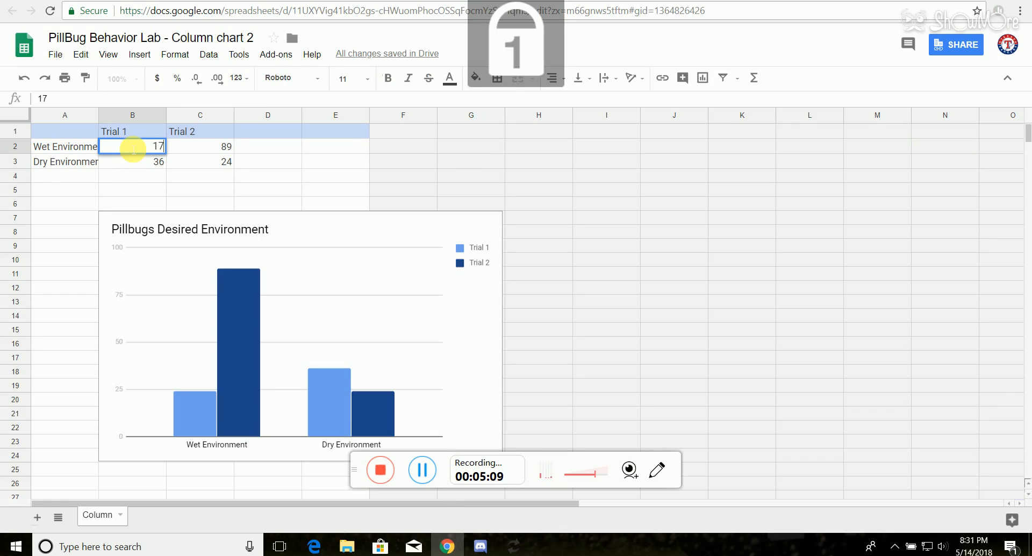
pyautogui.click(232, 154)
pyautogui.click(229, 152)
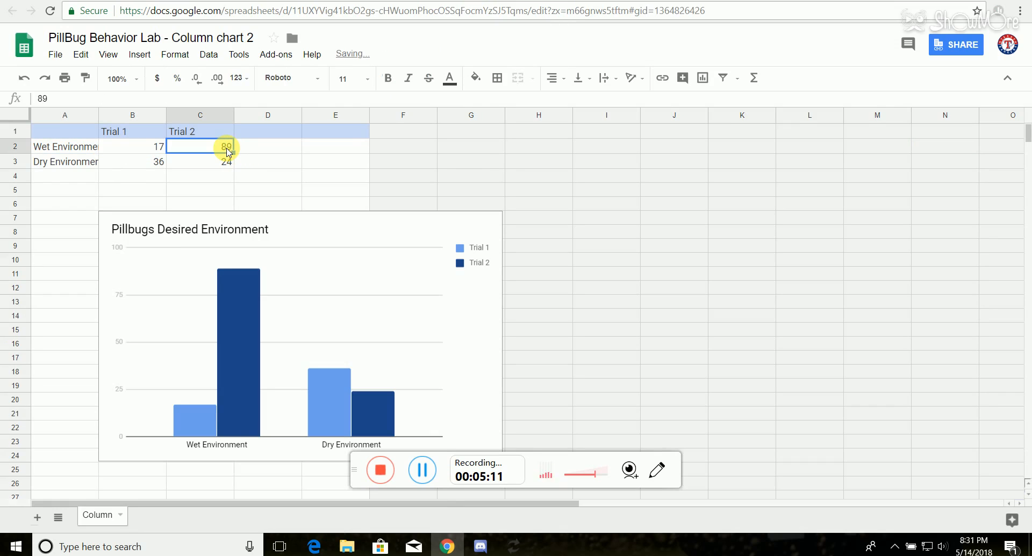
pyautogui.write('3')
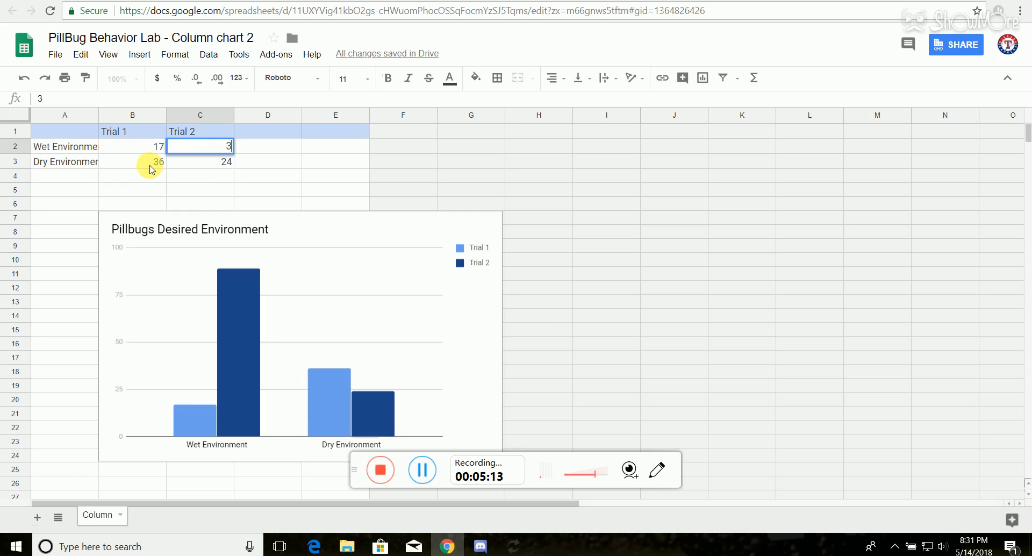
pyautogui.press('Return')
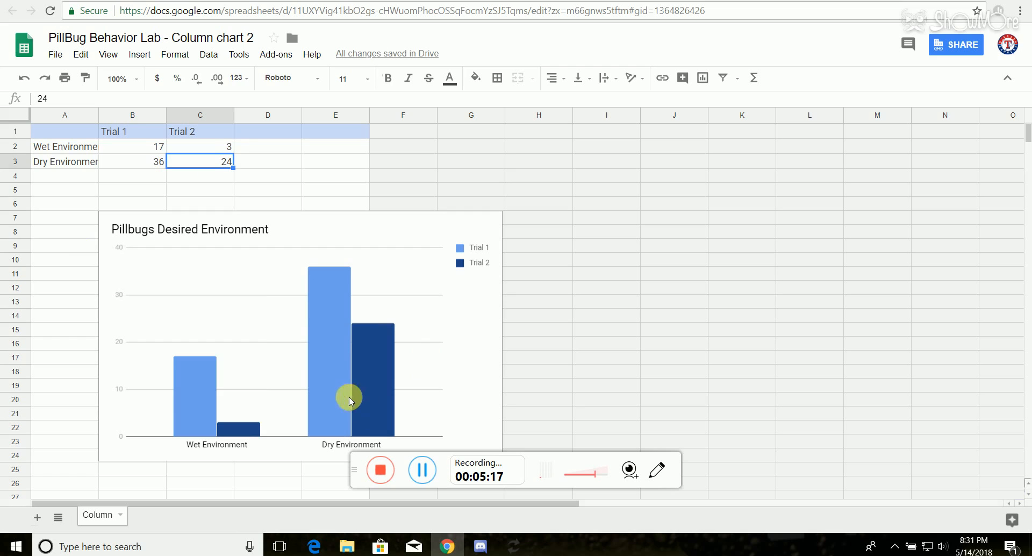
pyautogui.click(223, 147)
pyautogui.press('Delete')
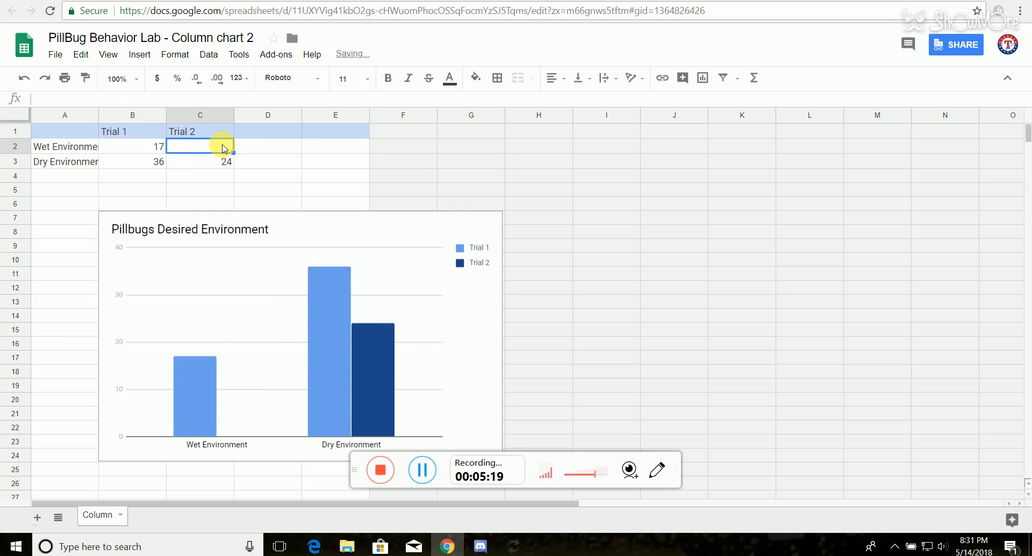
# Step: Replace the Dry Environment value for Trial 1, cell B3, with 3
pyautogui.click(148, 166)
pyautogui.press('Delete')
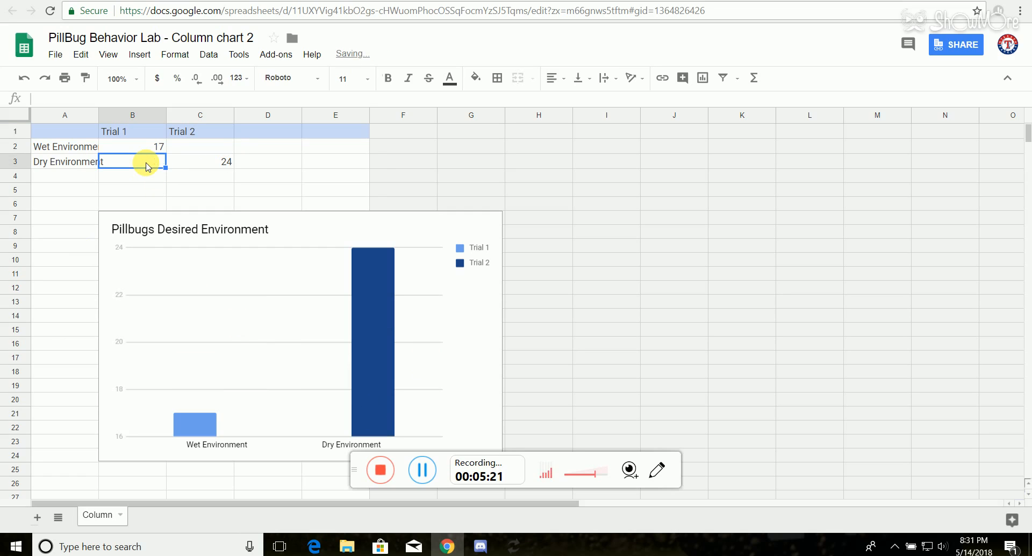
pyautogui.write('3')
pyautogui.press('Return')
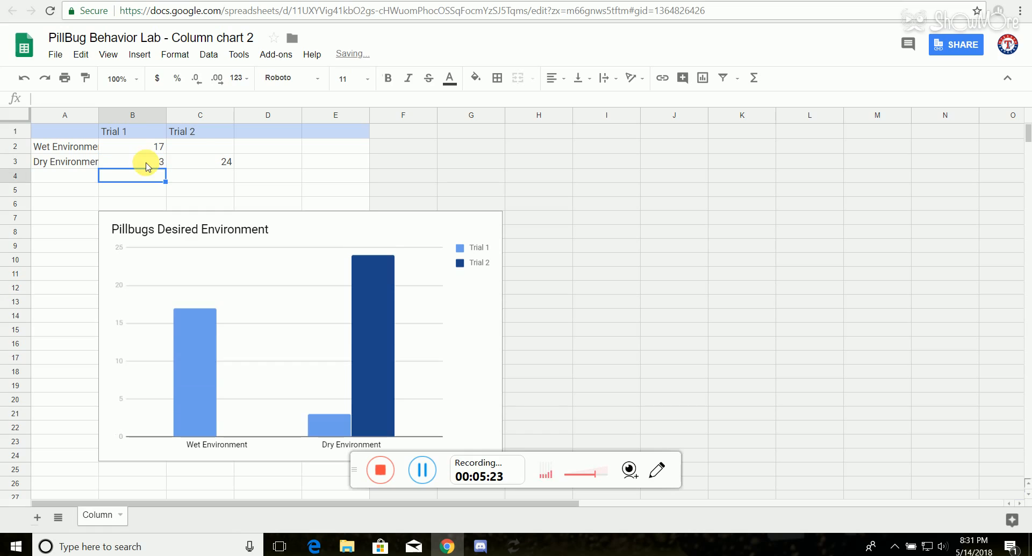
# Step: Set the Trial 2 values to 15 for Wet Environment and 5 for Dry Environment, cells C2 and C3
pyautogui.click(213, 148)
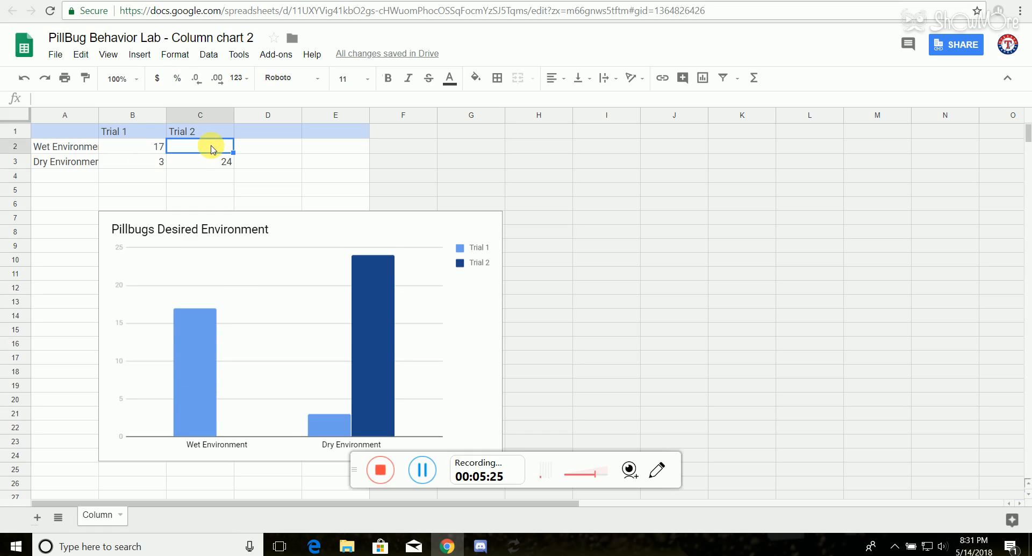
pyautogui.write('15')
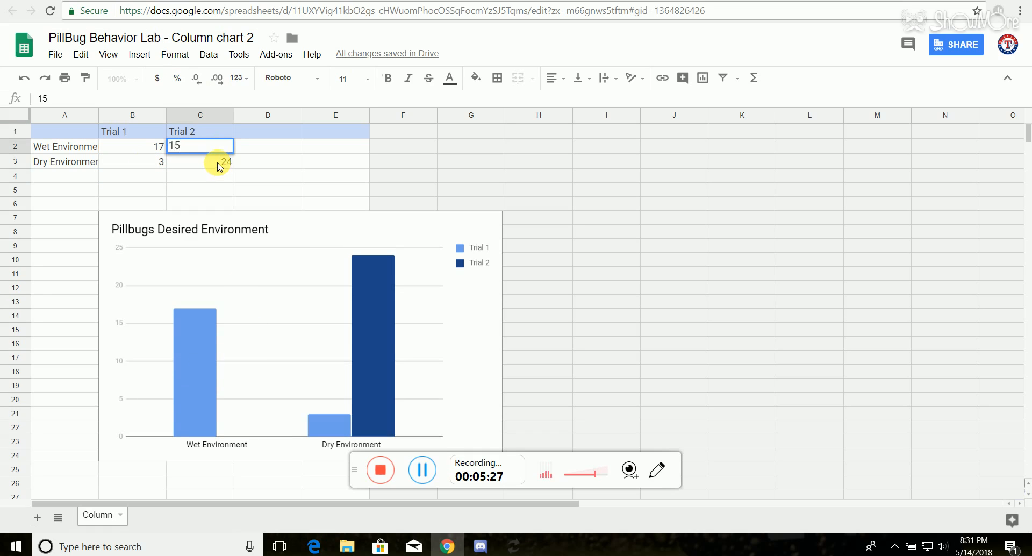
pyautogui.click(217, 164)
pyautogui.write('5')
pyautogui.press('Return')
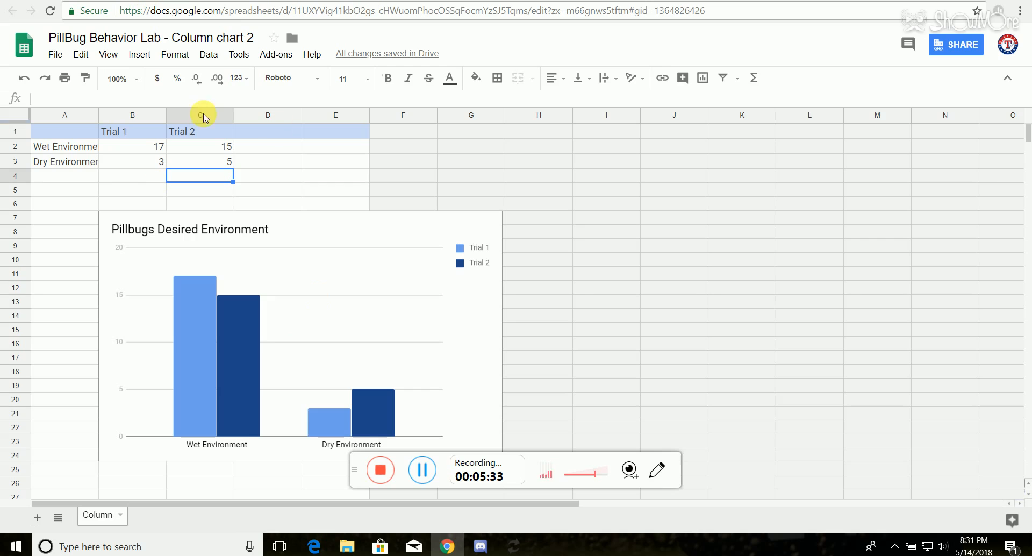
# Step: Switch to the PillBug Behavior Lab presentation and update the linked chart on slide 11 with the edited spreadsheet data
pyautogui.click(242, 1)
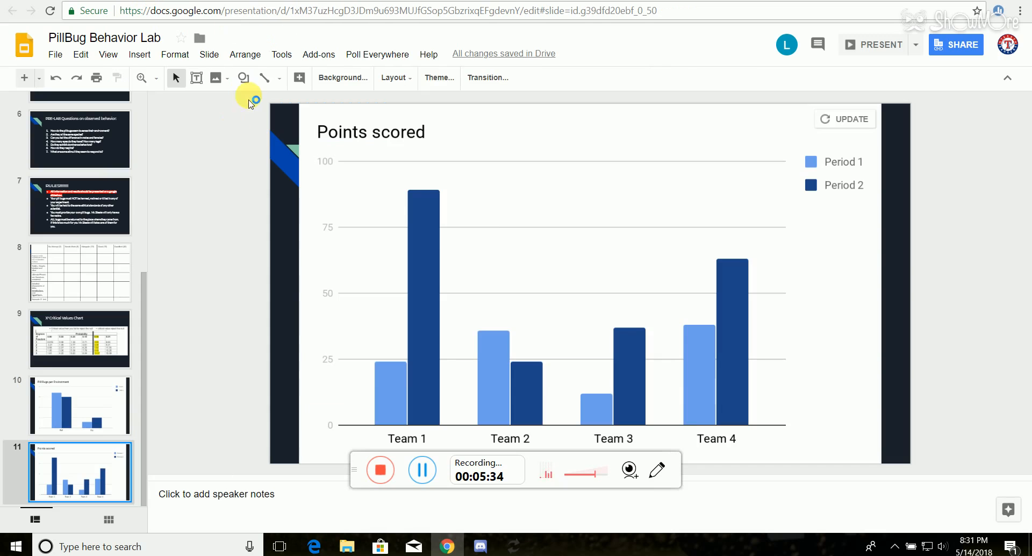
pyautogui.click(59, 414)
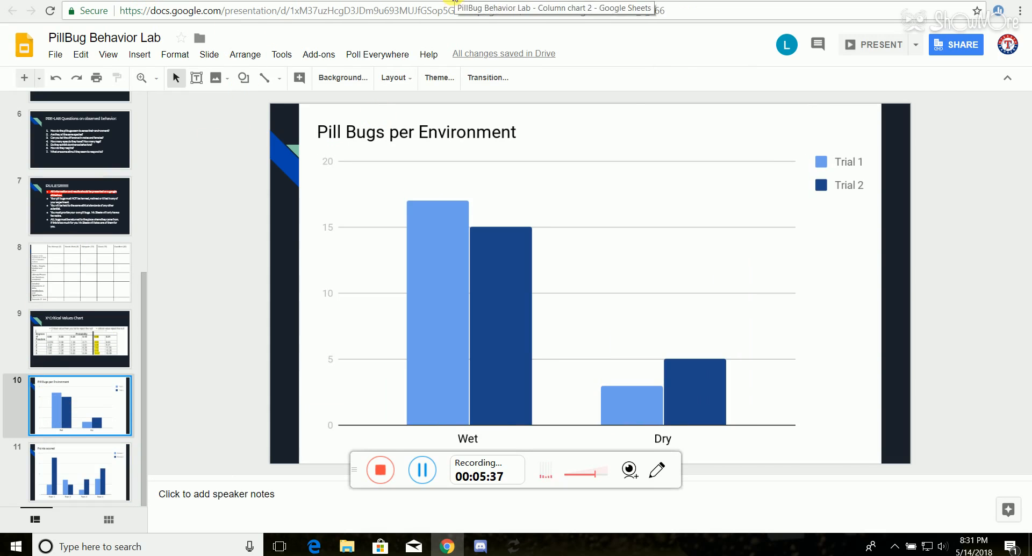
pyautogui.click(454, 1)
pyautogui.click(417, 1)
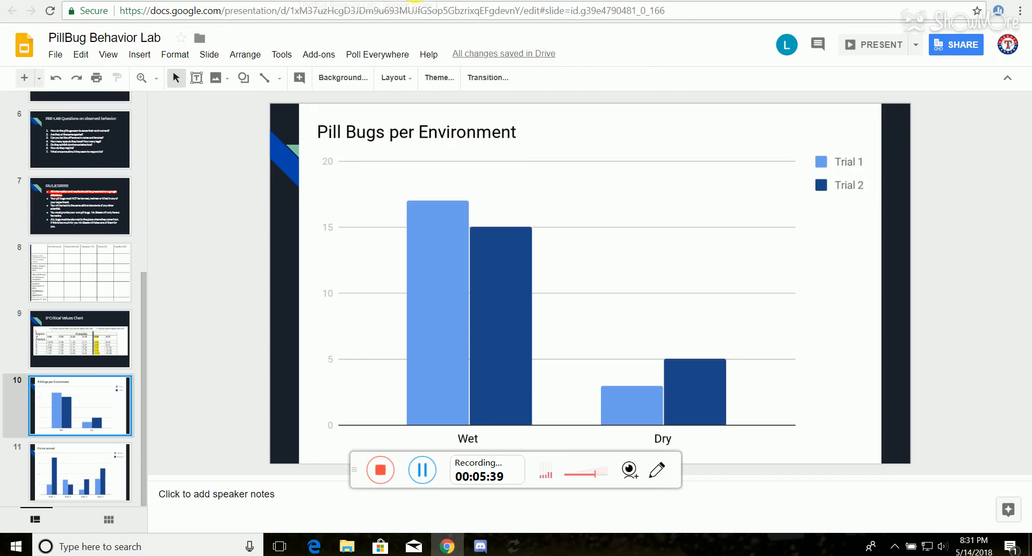
pyautogui.click(454, 2)
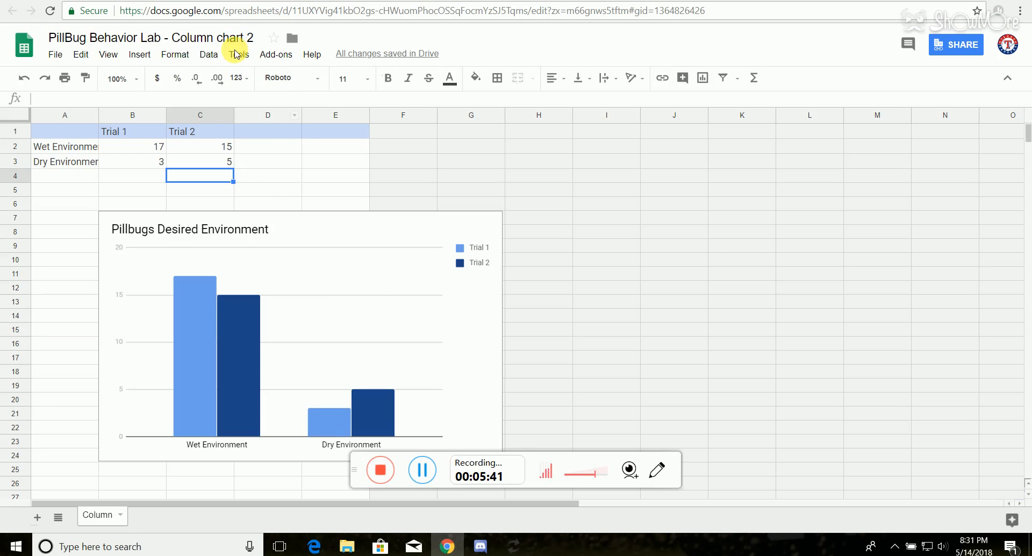
pyautogui.click(417, 2)
pyautogui.click(73, 469)
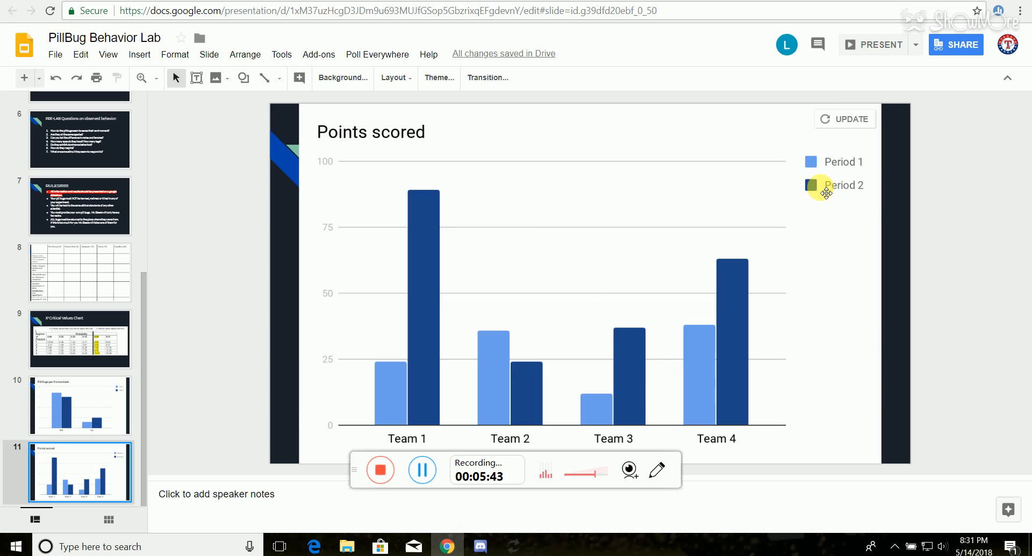
pyautogui.click(850, 122)
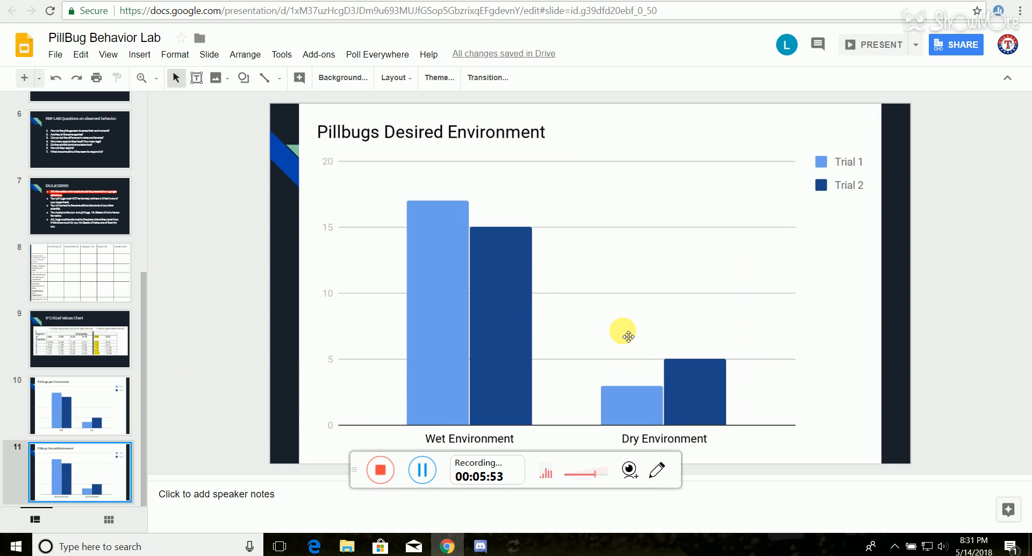
# Step: Select the chart on slide 11, return to its spreadsheet and view the Pillbugs Desired Environment column chart
pyautogui.click(668, 215)
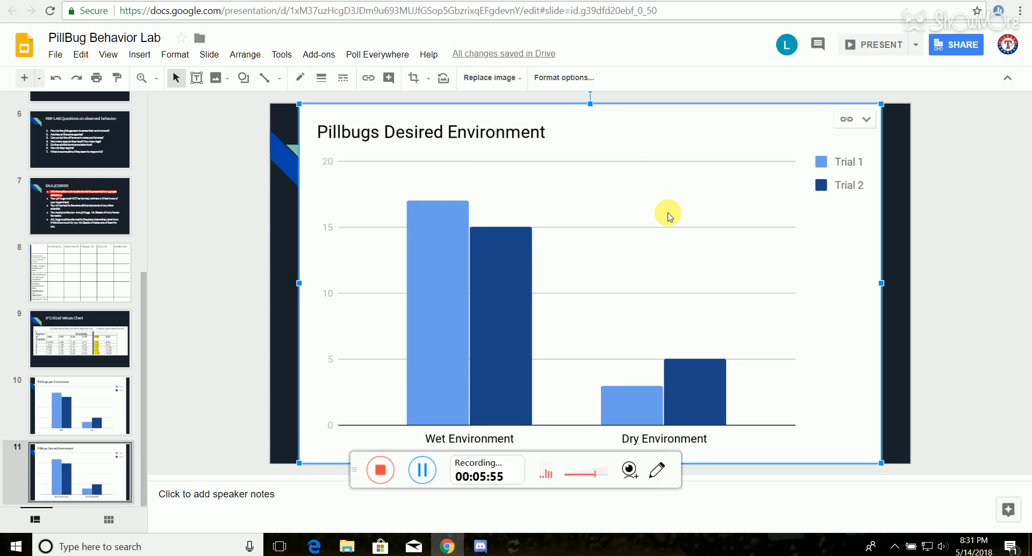
pyautogui.click(445, 1)
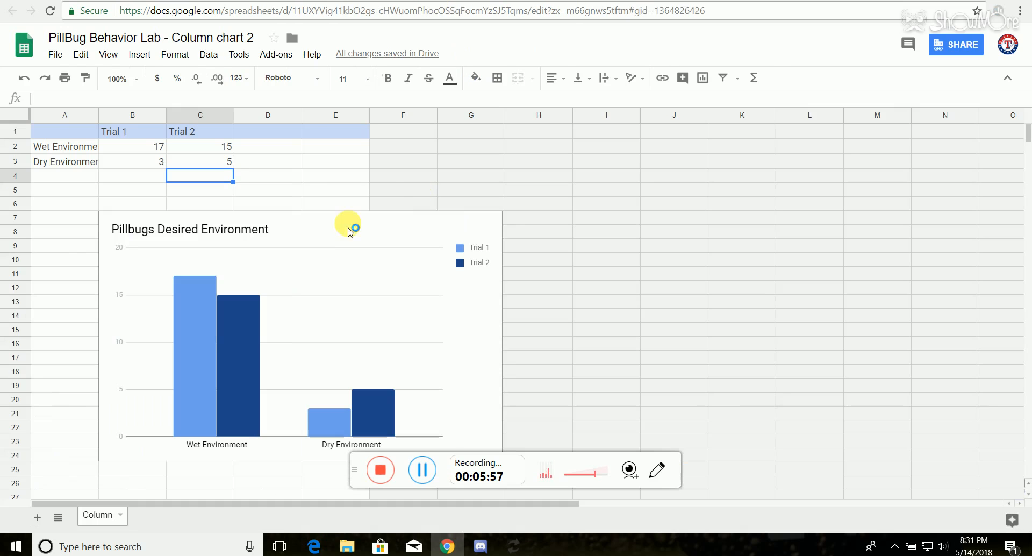
pyautogui.click(295, 292)
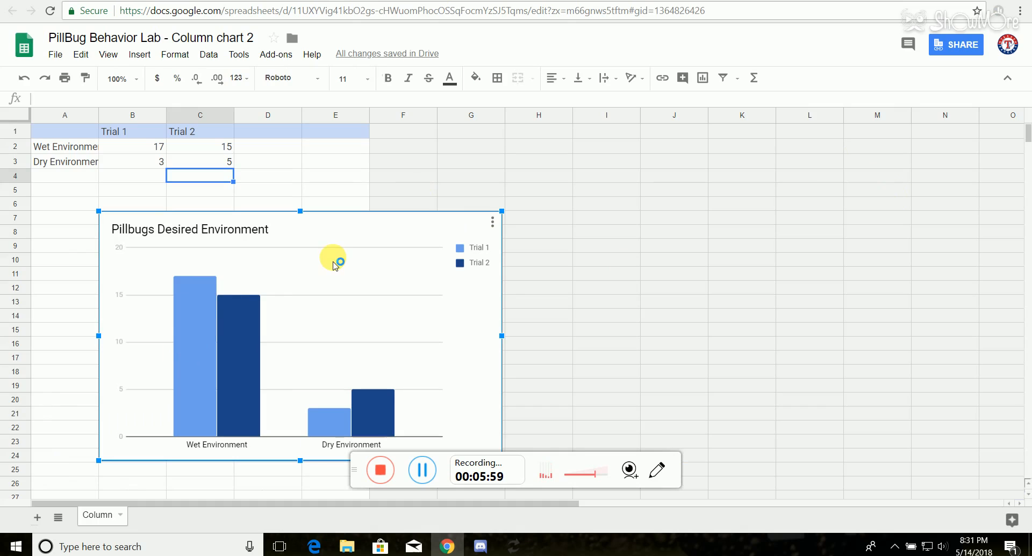
pyautogui.moveTo(186, 323)
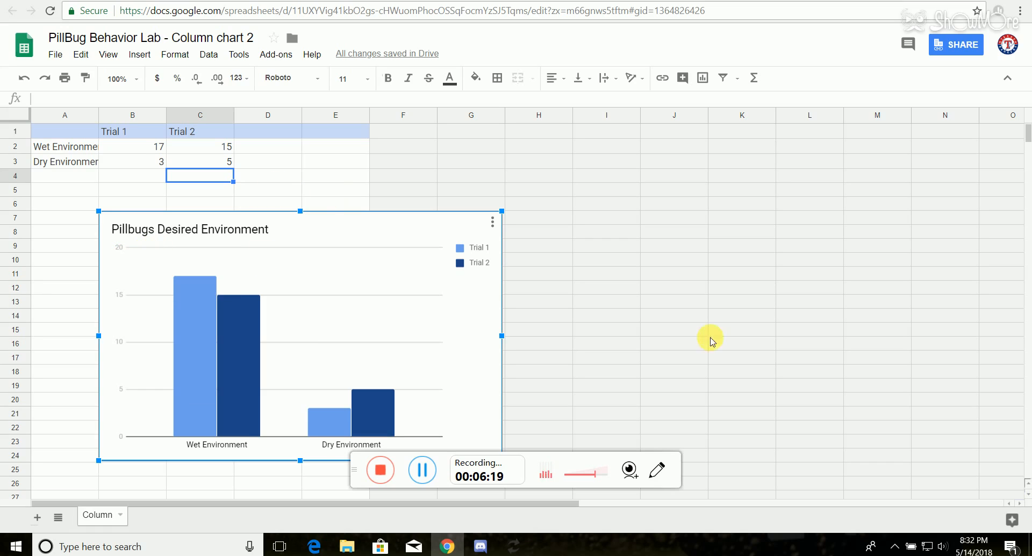
# Step: Check the dates of May 2018 in the system calendar and close it
pyautogui.click(977, 550)
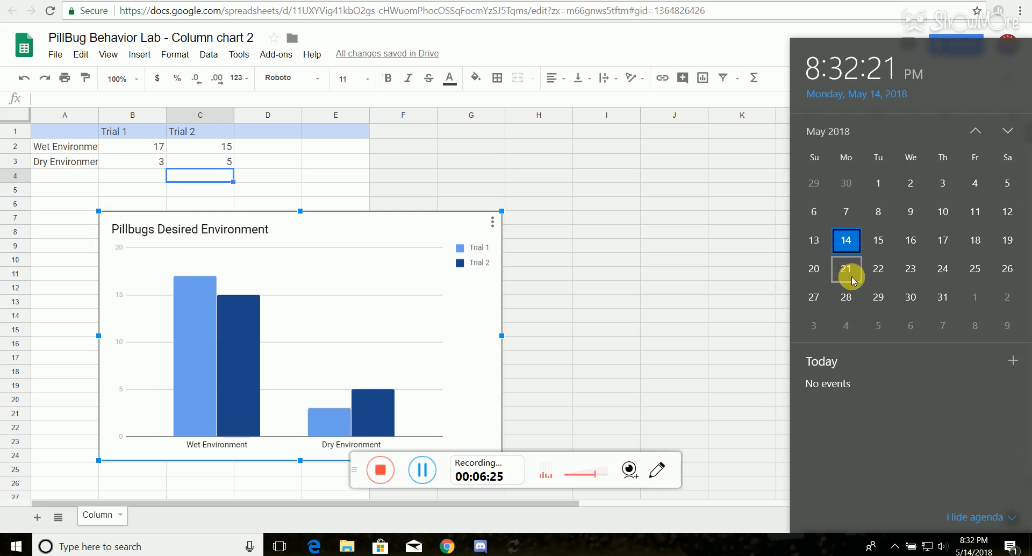
pyautogui.click(969, 549)
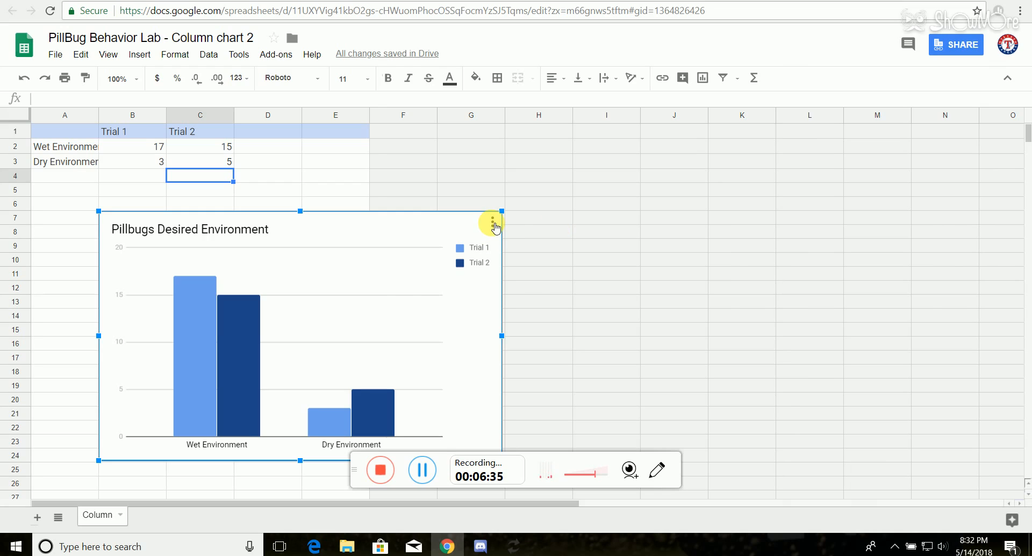
# Step: View the options available for the Pillbugs Desired Environment chart without applying any, and return to the empty cells
pyautogui.click(493, 224)
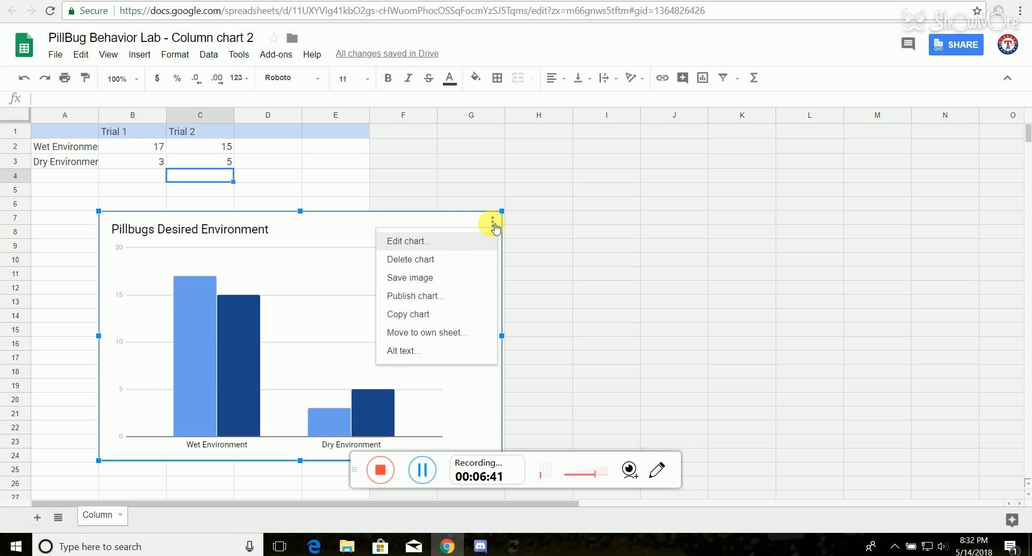
pyautogui.click(576, 165)
pyautogui.click(493, 148)
pyautogui.click(546, 134)
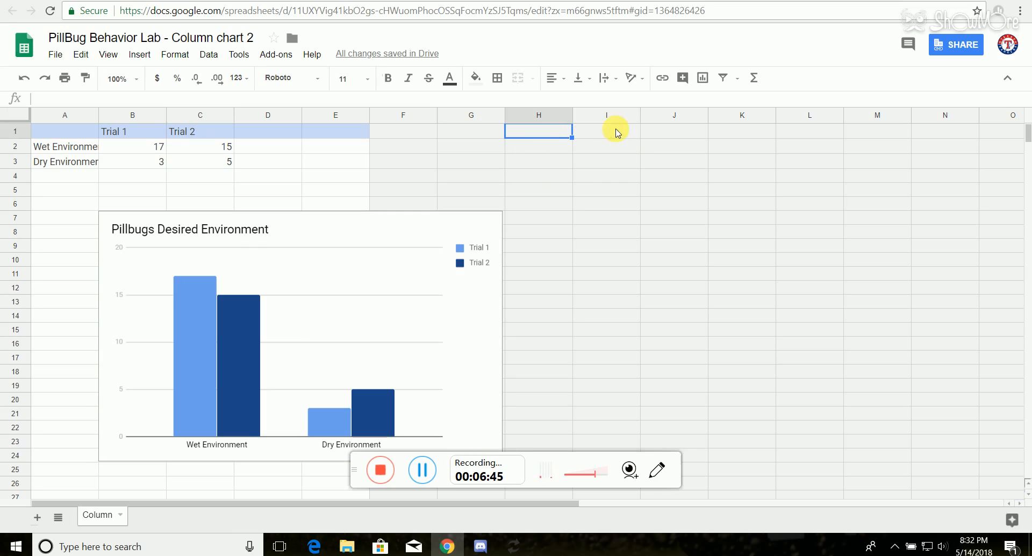
pyautogui.click(615, 133)
pyautogui.click(617, 147)
pyautogui.click(555, 151)
pyautogui.click(540, 133)
pyautogui.click(537, 147)
pyautogui.click(597, 135)
pyautogui.click(536, 134)
pyautogui.click(548, 149)
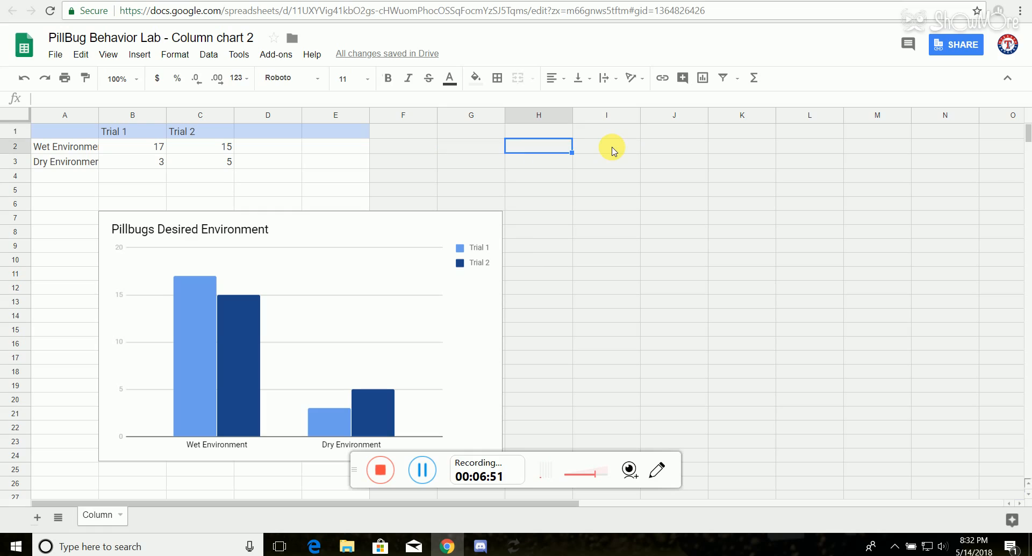